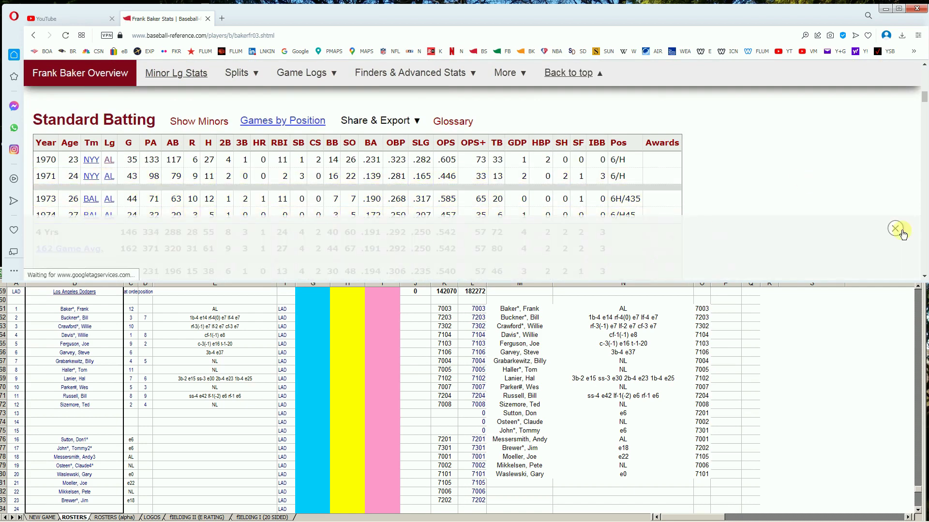
# Open 1971_bbr_o.pdf from Gary's Strat-O-Matic Baseball Season Roster Page in a new tab, and close the YouTube tab.
pyautogui.click(895, 229)
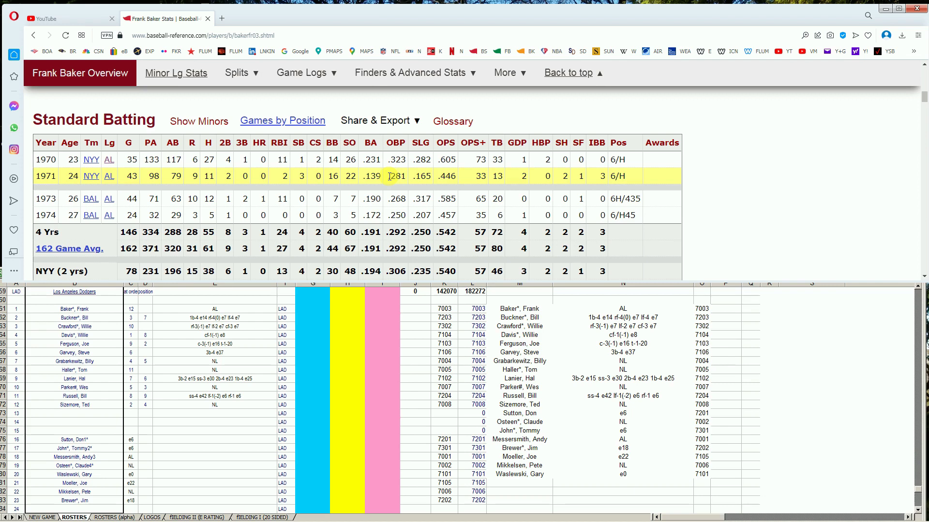
pyautogui.click(222, 18)
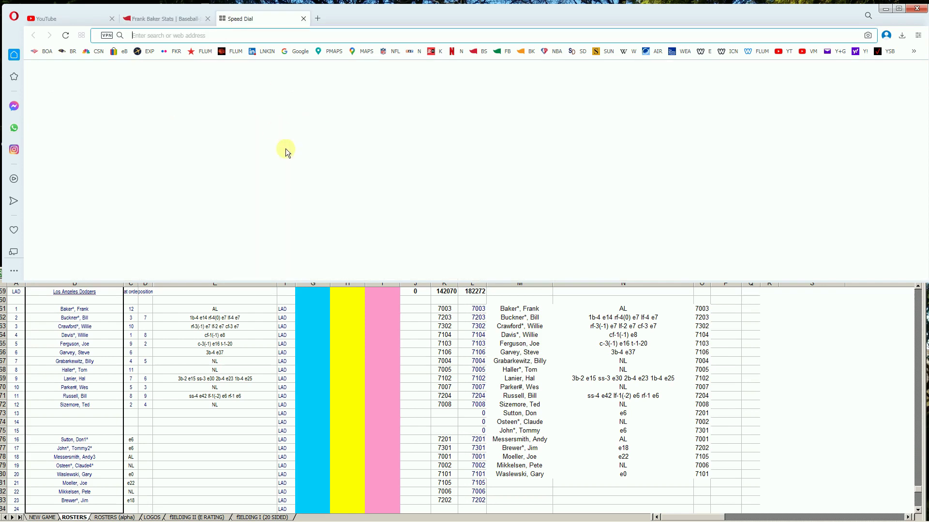
pyautogui.click(213, 179)
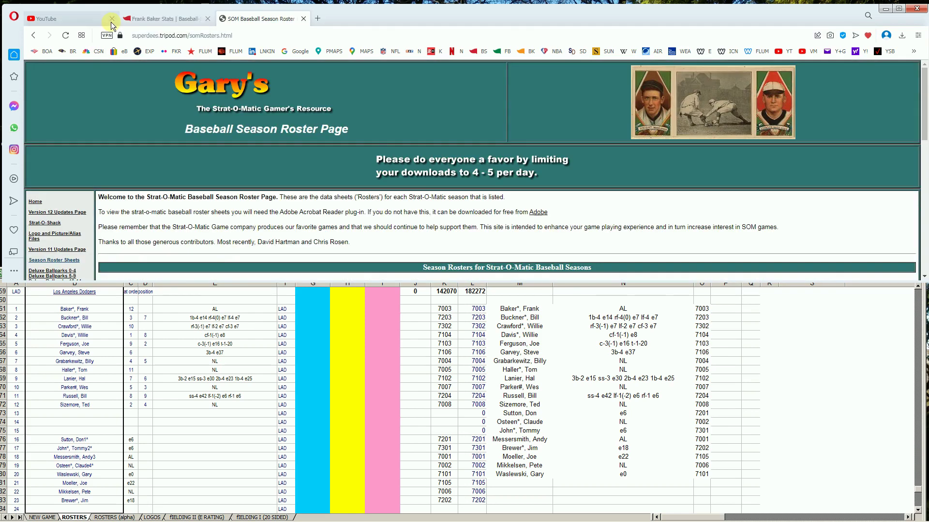
pyautogui.click(112, 18)
pyautogui.scroll(-1, 522, 162)
pyautogui.scroll(-2, 521, 158)
pyautogui.click(776, 246)
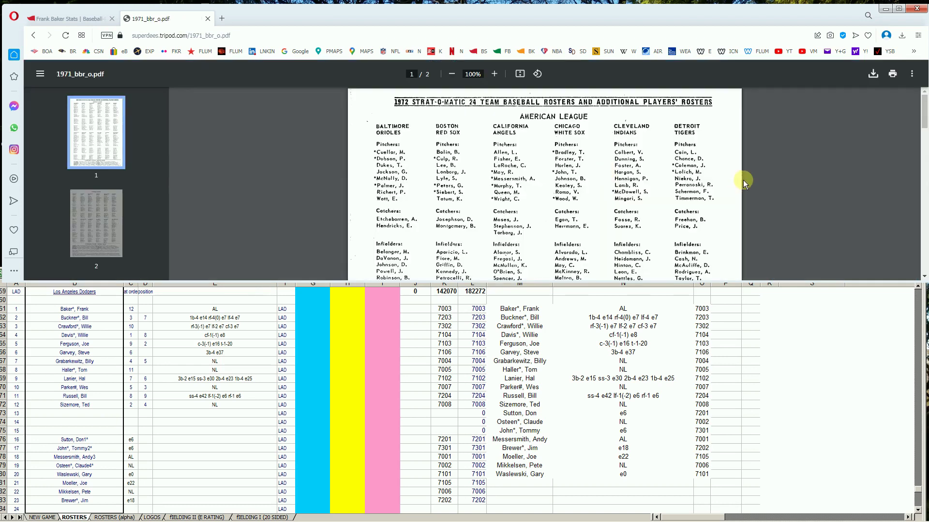
# Check the Yankees and American League additional-player lists in the roster PDF, and enter 1 in the pink column of Frank Baker's row.
pyautogui.click(80, 20)
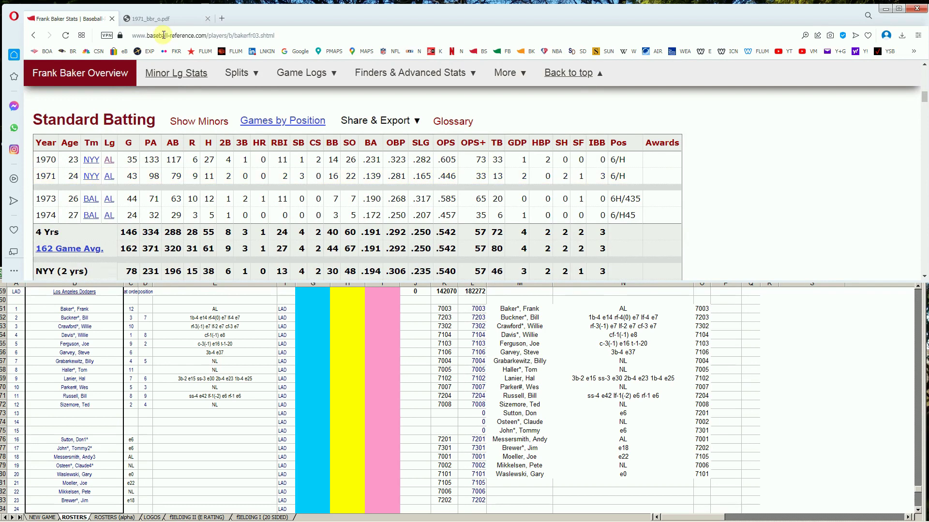
pyautogui.click(166, 19)
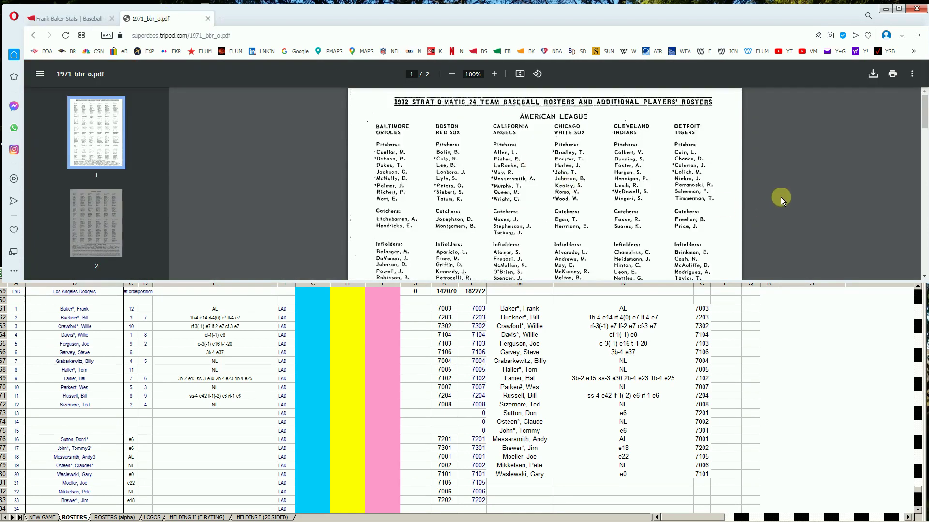
pyautogui.scroll(-4, 778, 200)
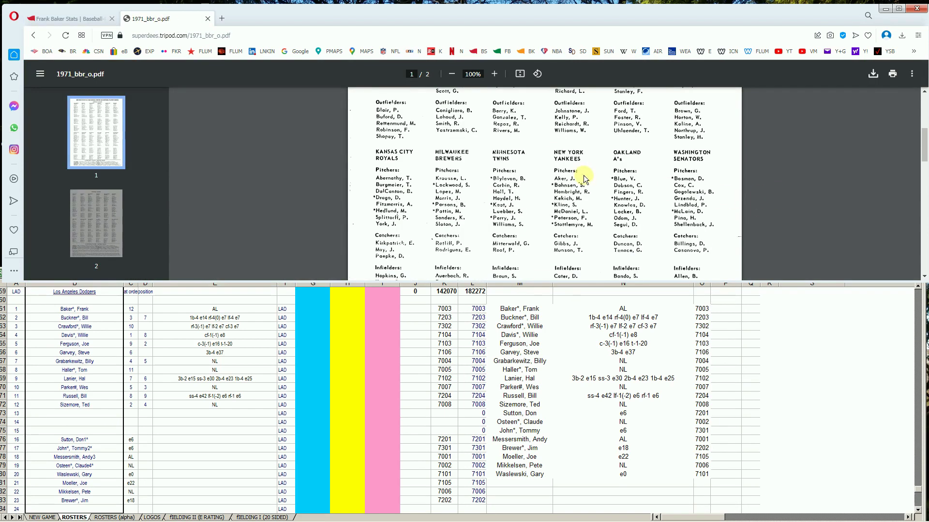
pyautogui.scroll(-1, 579, 236)
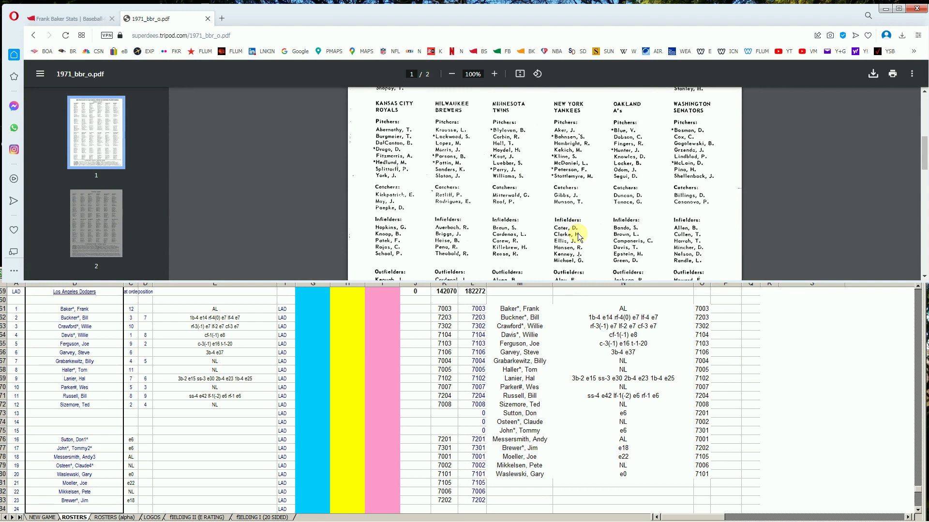
pyautogui.scroll(-2, 576, 250)
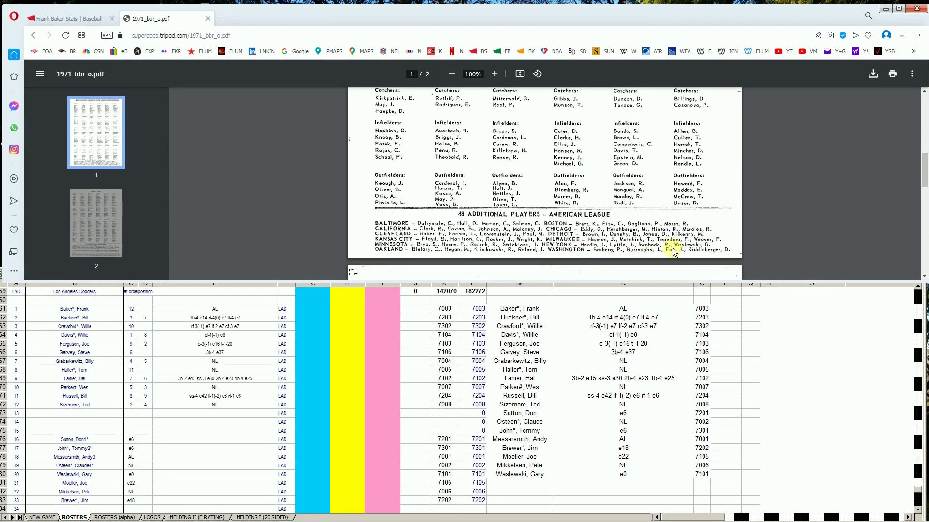
pyautogui.click(306, 340)
pyautogui.click(319, 318)
pyautogui.press('Up')
pyautogui.press('Right')
pyautogui.press('Right')
pyautogui.write('1')
pyautogui.press('Up')
pyautogui.press('Down')
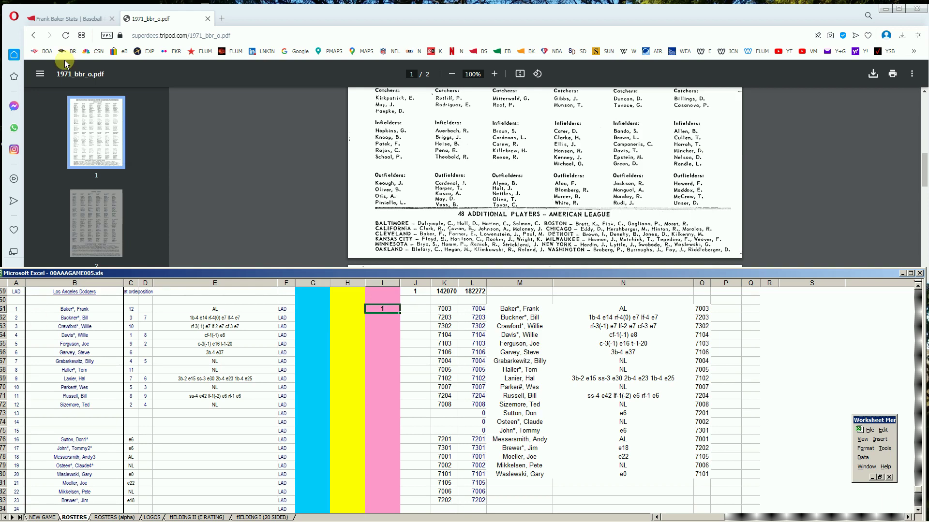
# Search Baseball Reference for haller, and examine the yearly Standard Batting table on Tom Haller's page.
pyautogui.click(92, 19)
pyautogui.moveTo(924, 98); pyautogui.dragTo(925, 60)
pyautogui.click(686, 100)
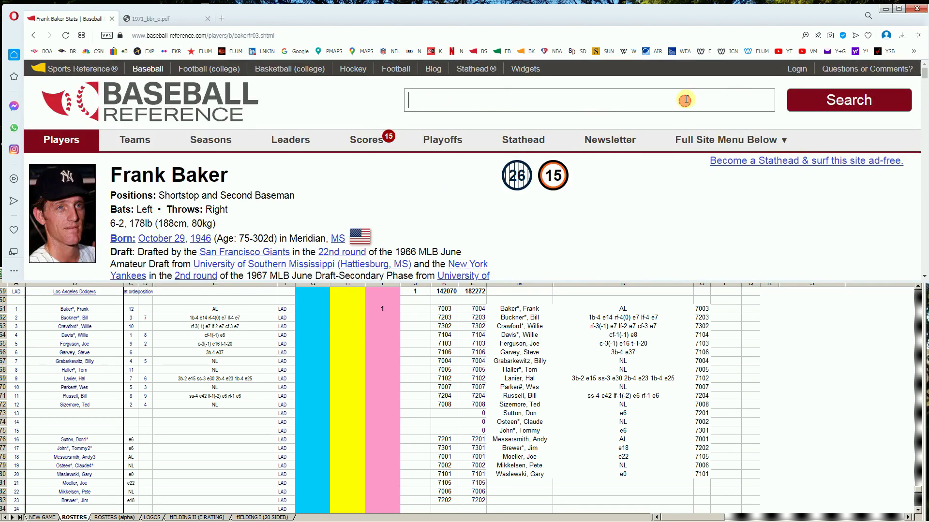
pyautogui.write('haller')
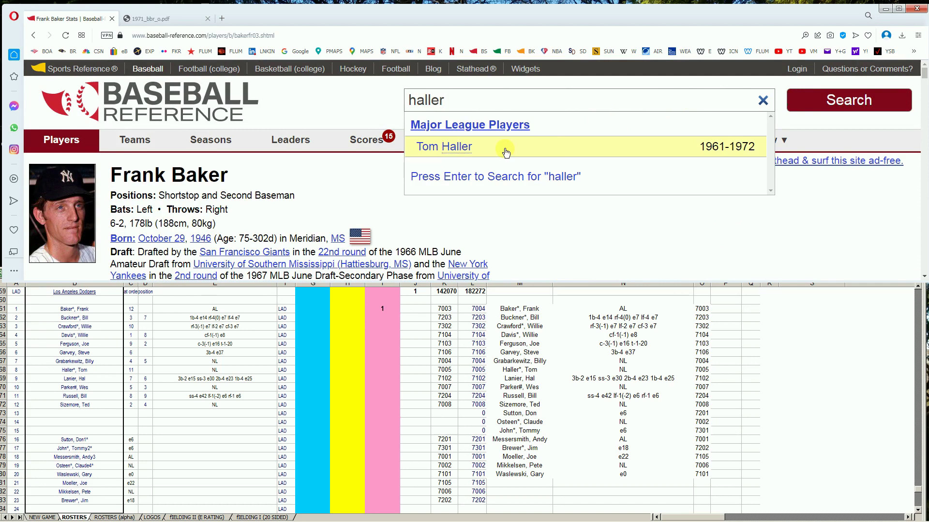
pyautogui.click(453, 148)
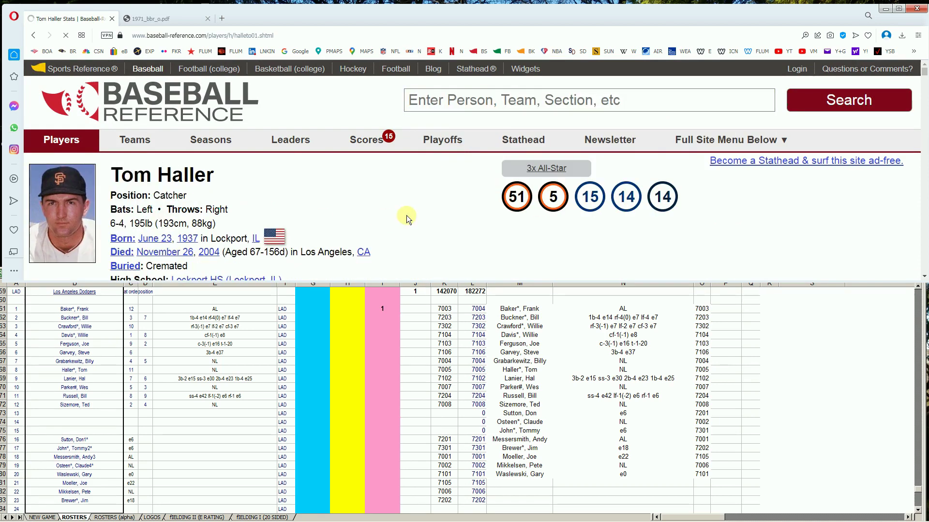
pyautogui.scroll(-9, 406, 215)
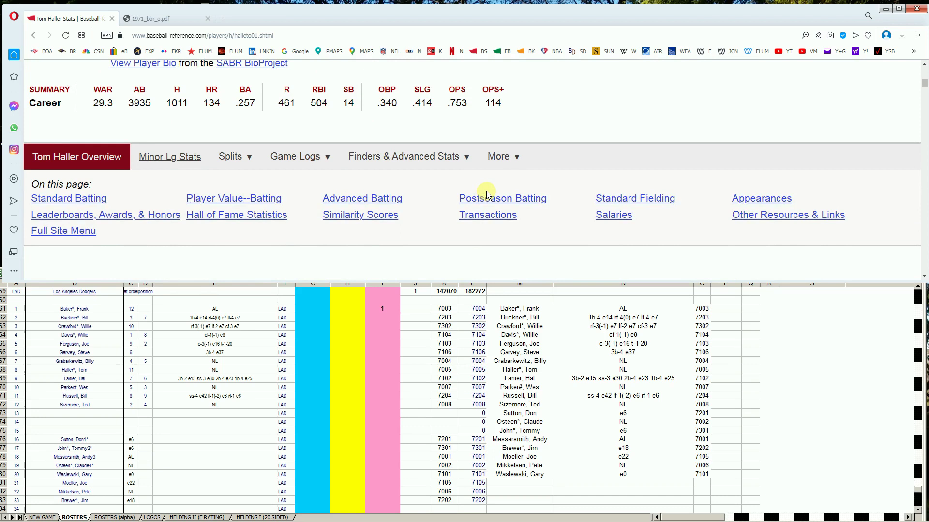
pyautogui.scroll(-4, 486, 194)
pyautogui.scroll(-3, 537, 190)
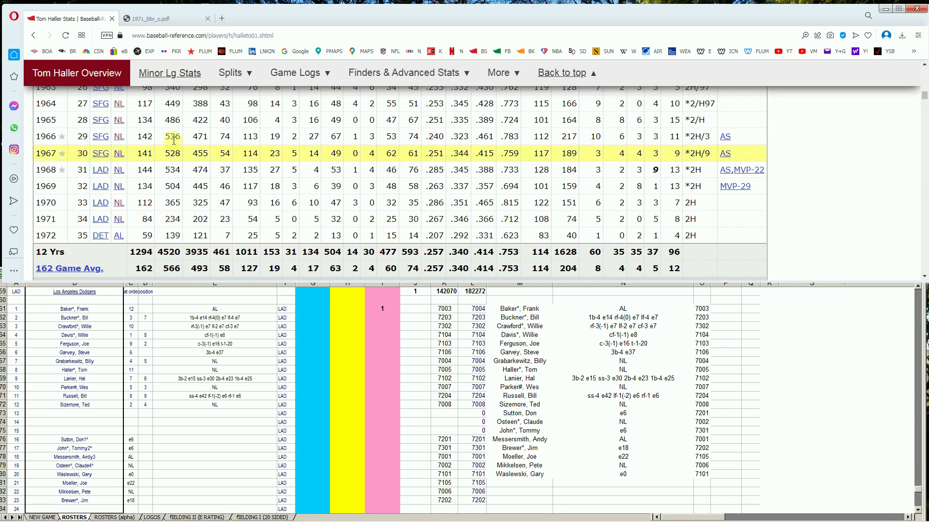
# Find the Los Angeles Dodgers list in the roster PDF, and enter 10000 in the blue column of Tom Haller's row.
pyautogui.click(168, 18)
pyautogui.scroll(-10, 767, 202)
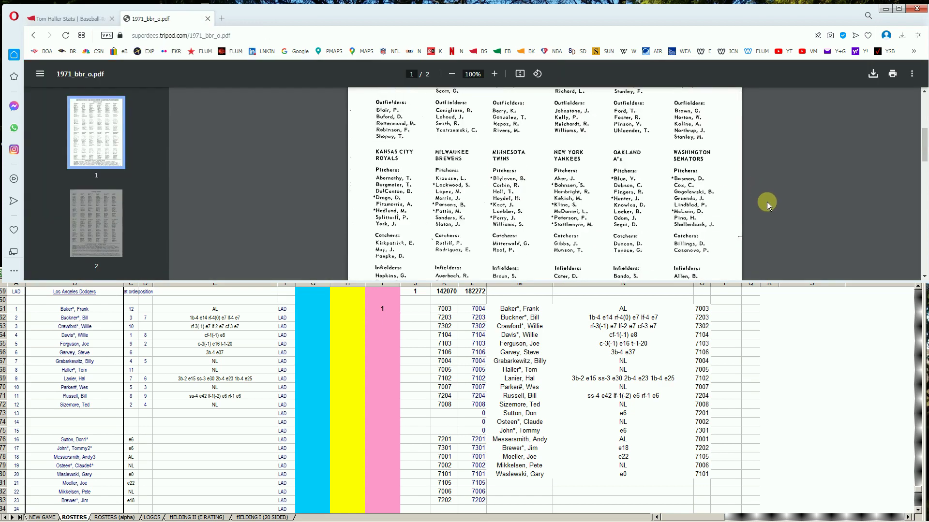
pyautogui.scroll(2, 768, 202)
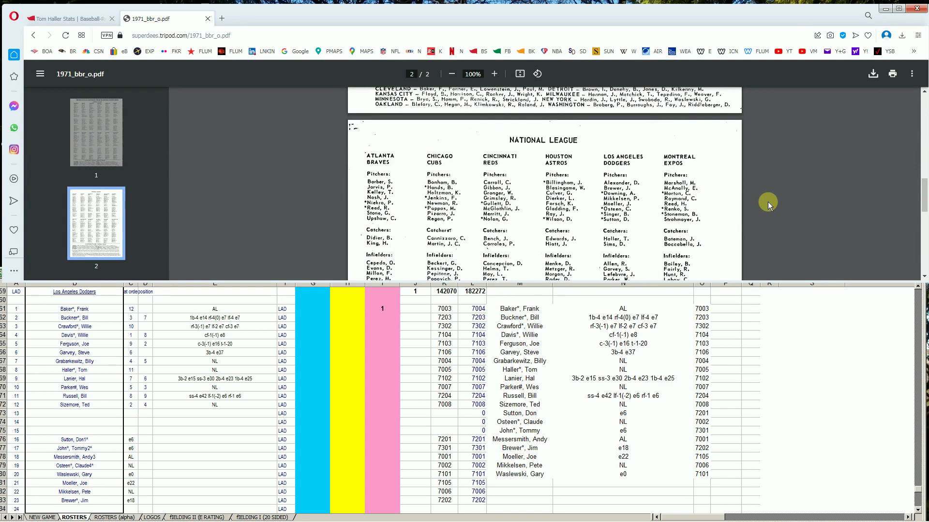
pyautogui.click(319, 357)
pyautogui.click(304, 320)
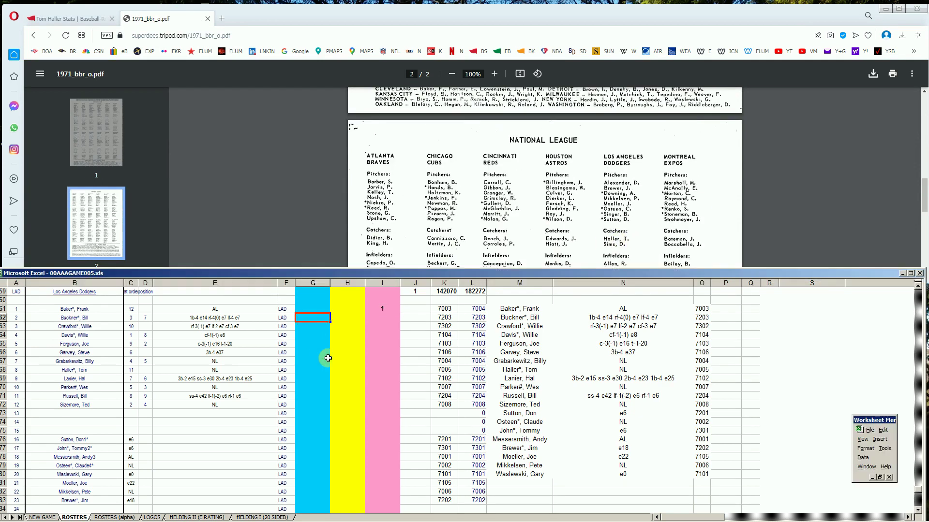
pyautogui.press('Down')
pyautogui.press('Down')
pyautogui.press('Down')
pyautogui.press('Down')
pyautogui.press('Down')
pyautogui.press('Up')
pyautogui.press('Up')
pyautogui.press('Down')
pyautogui.press('Down')
pyautogui.press('Up')
pyautogui.press('Down')
pyautogui.press('Down')
pyautogui.press('Down')
pyautogui.press('Up')
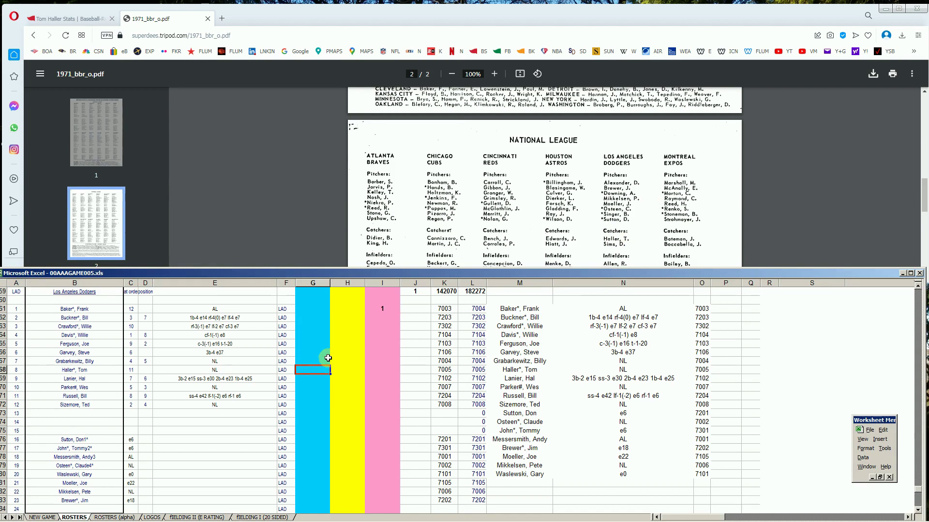
pyautogui.write('10000')
pyautogui.press('Return')
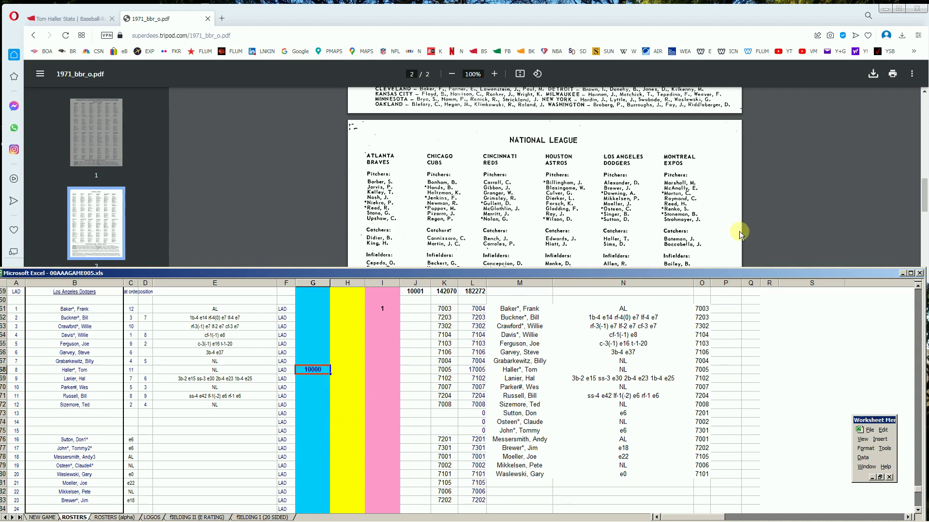
# Search Baseball Reference for grab, and examine the yearly Standard Batting table on Billy Grabarkewitz's page.
pyautogui.click(65, 22)
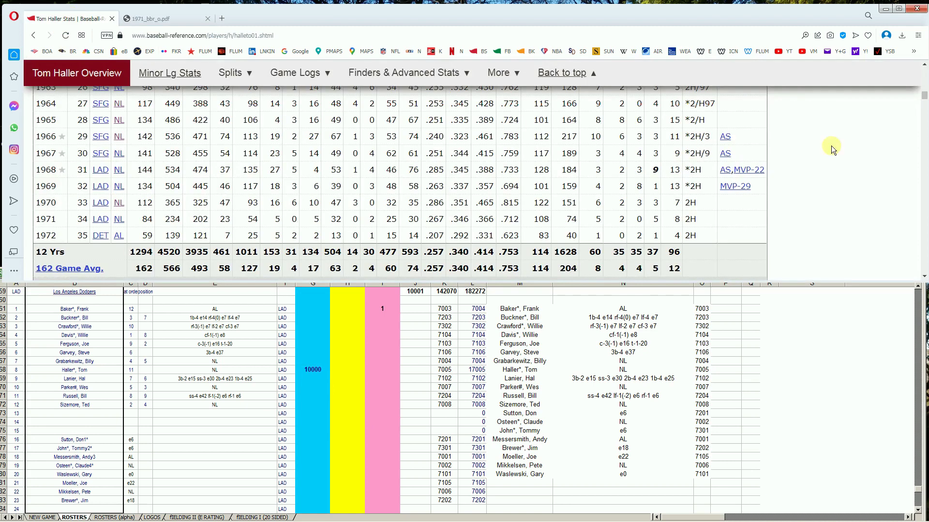
pyautogui.moveTo(923, 99); pyautogui.dragTo(923, 68)
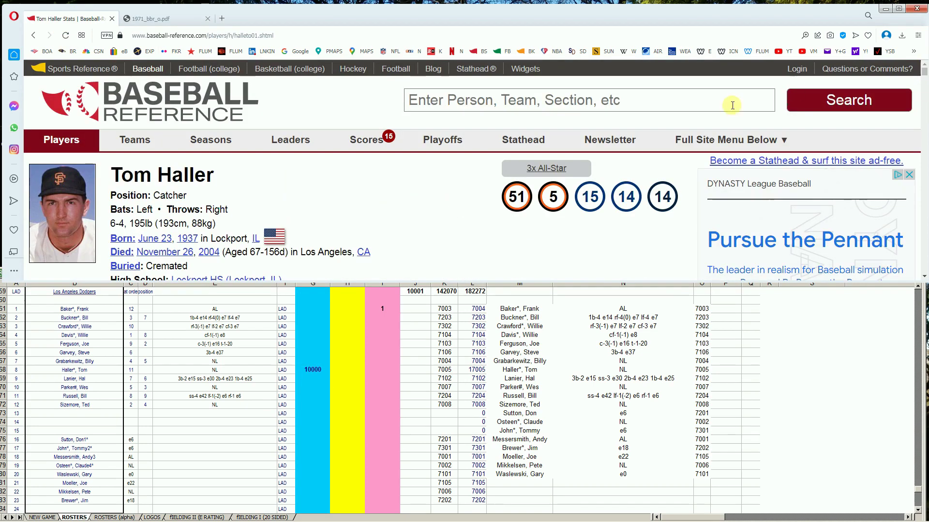
pyautogui.click(687, 106)
pyautogui.write('grab')
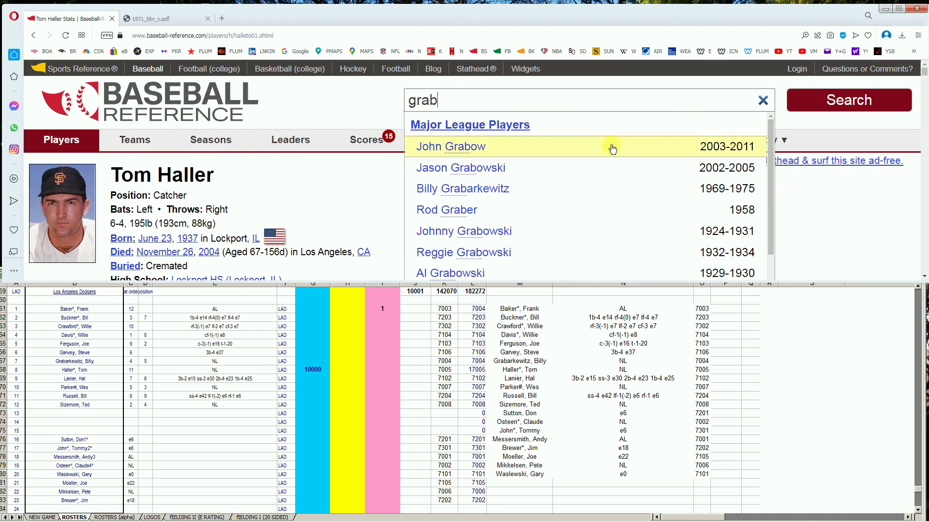
pyautogui.click(492, 189)
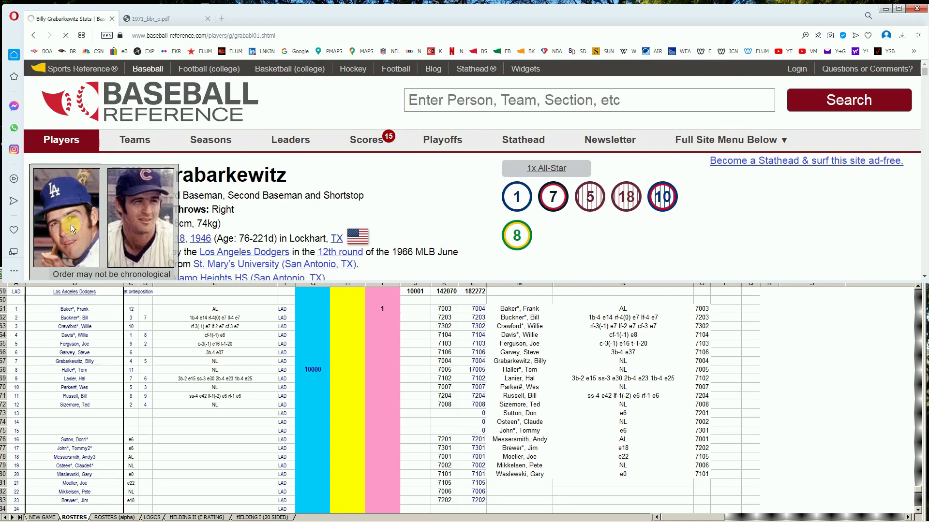
pyautogui.scroll(-5, 497, 216)
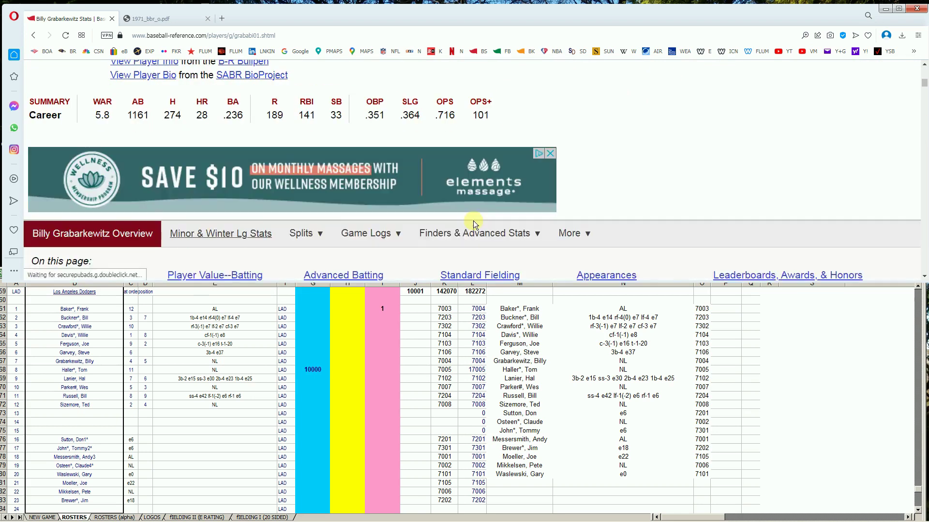
pyautogui.scroll(-5, 473, 220)
pyautogui.scroll(-1, 504, 224)
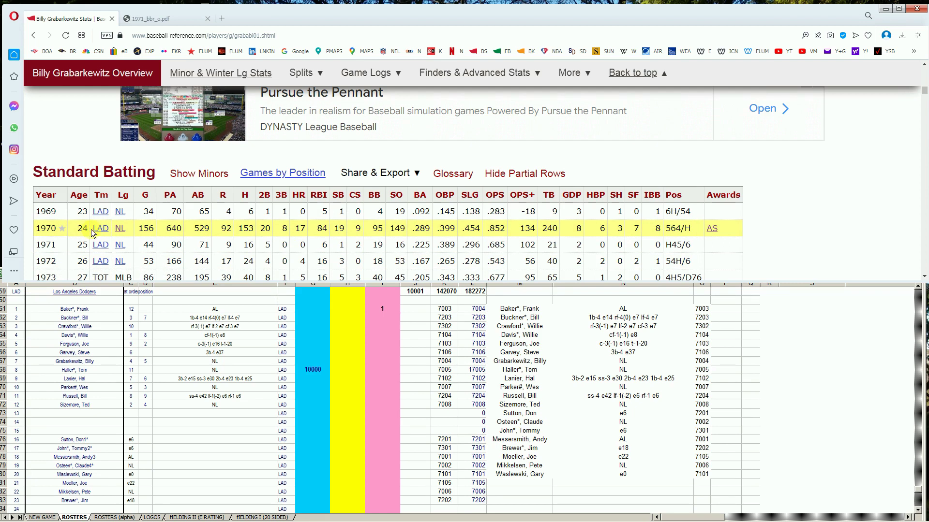
pyautogui.scroll(-1, 92, 231)
pyautogui.scroll(-2, 94, 230)
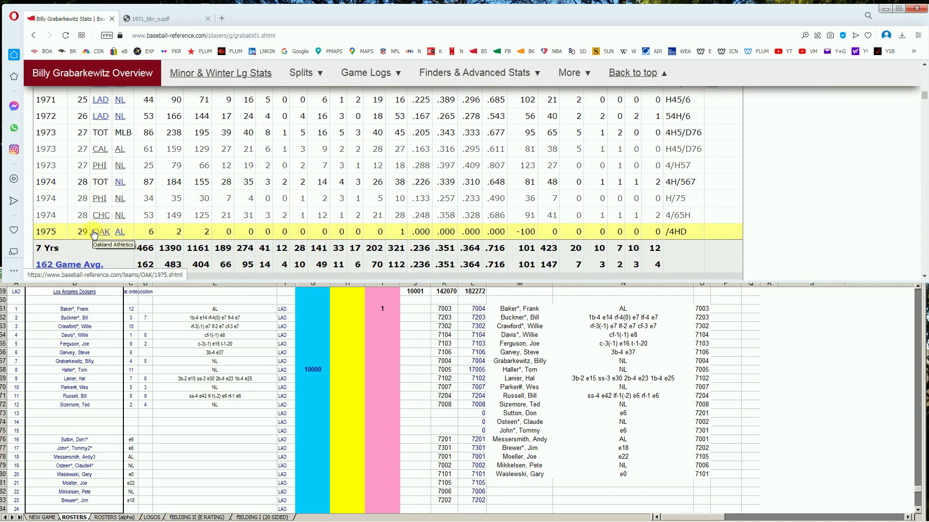
pyautogui.scroll(2, 97, 230)
pyautogui.scroll(-1, 110, 225)
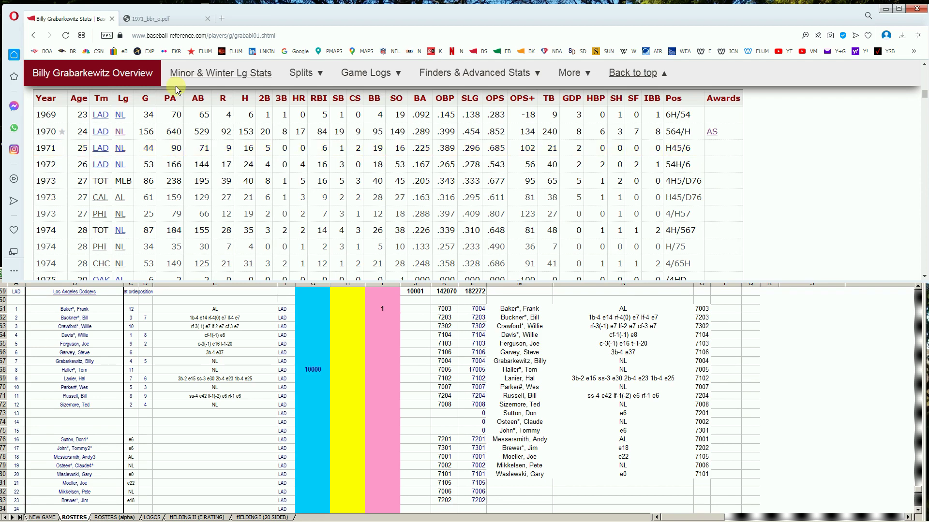
# Check the Los Angeles Dodgers and National League additional-player lists in the roster PDF for Billy Grabarkewitz.
pyautogui.click(165, 18)
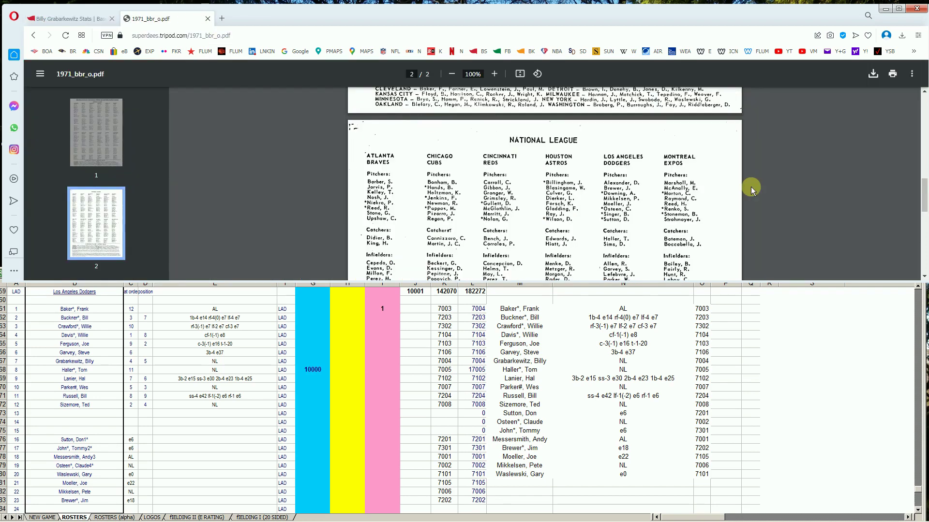
pyautogui.scroll(-1, 640, 245)
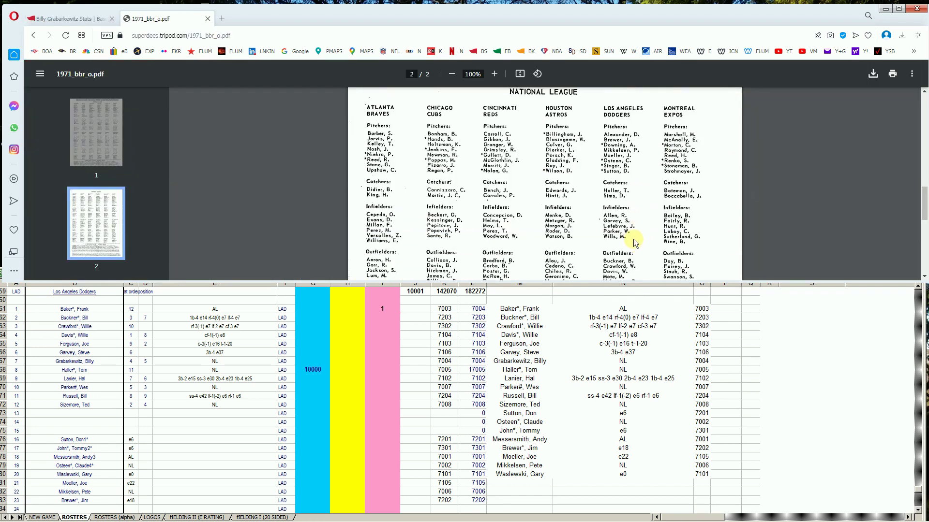
pyautogui.scroll(-2, 638, 246)
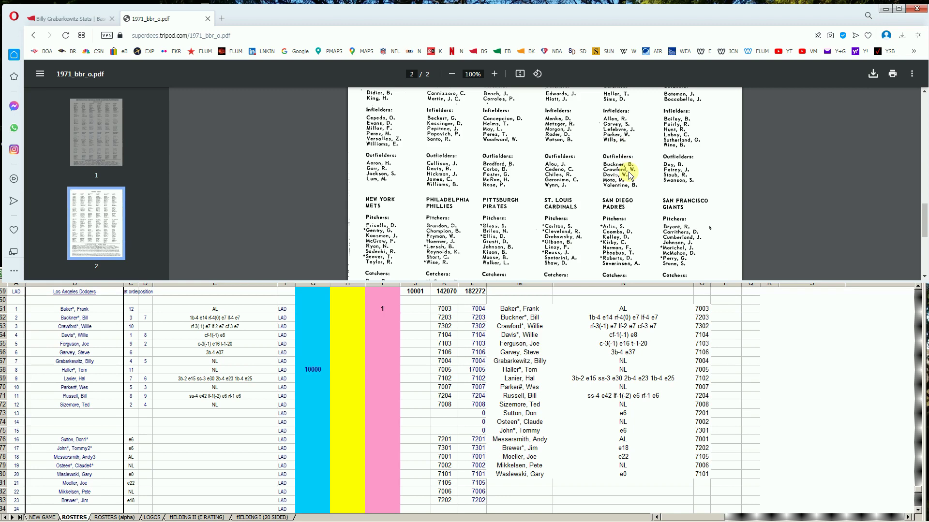
pyautogui.scroll(-4, 629, 172)
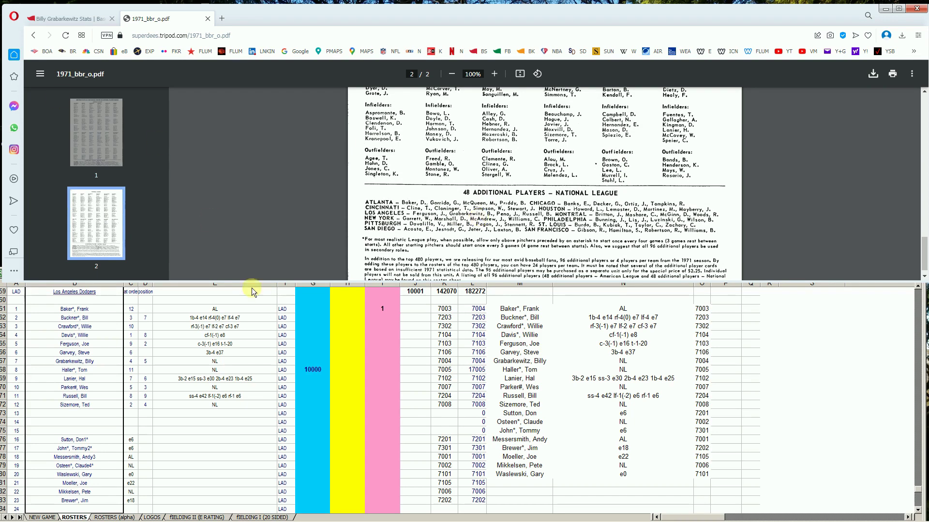
# Enter 100 in the yellow column of Billy Grabarkewitz's row in the Dodgers roster sheet.
pyautogui.click(85, 20)
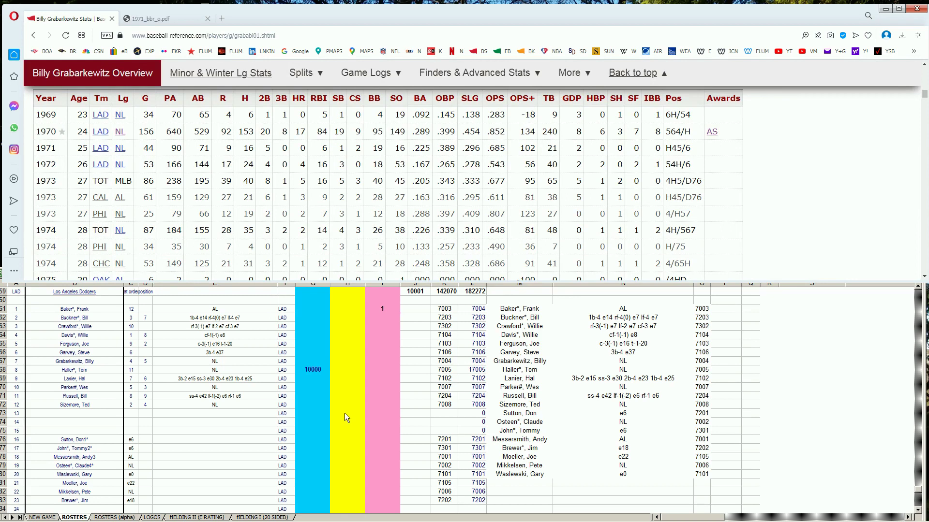
pyautogui.click(341, 382)
pyautogui.click(339, 378)
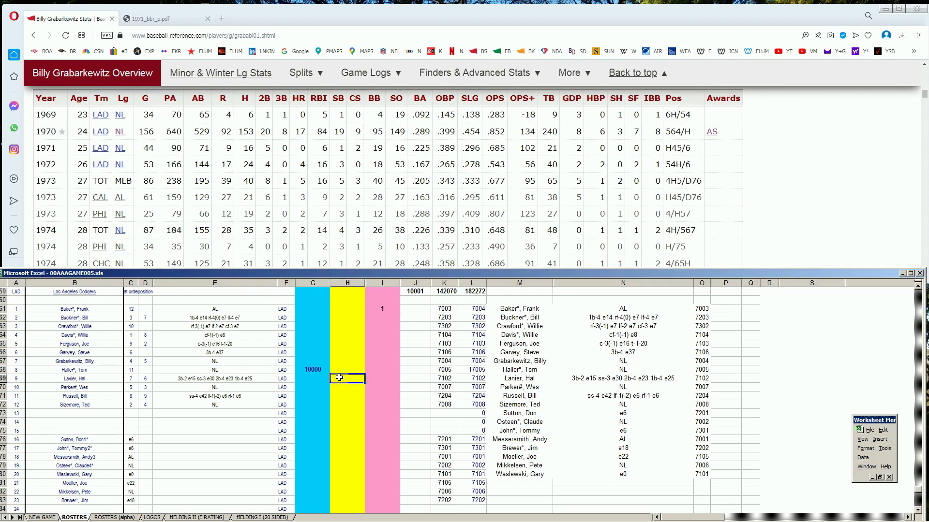
pyautogui.press('Up')
pyautogui.press('Up')
pyautogui.press('Up')
pyautogui.press('Down')
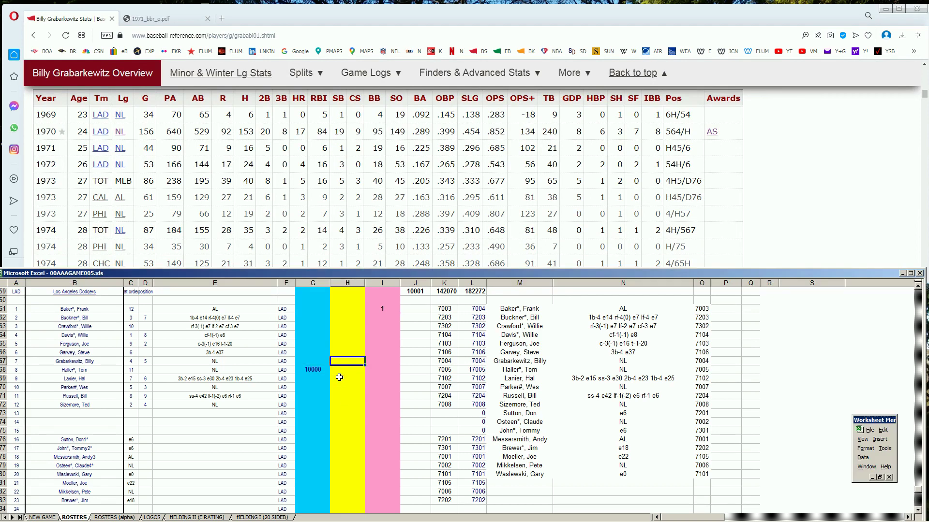
pyautogui.write('100')
pyautogui.press('Return')
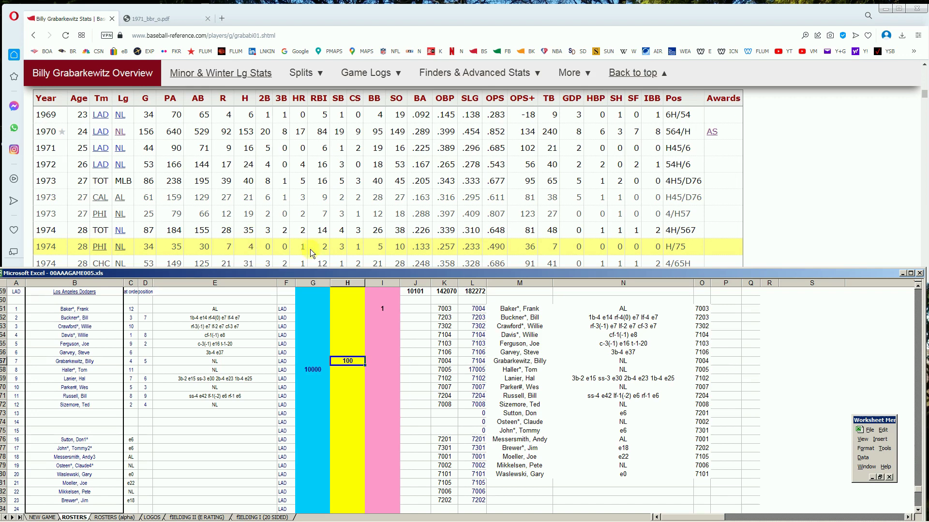
# Search Baseball Reference for wes pa, and examine the yearly Standard Batting table on Wes Parker's page.
pyautogui.moveTo(924, 96); pyautogui.dragTo(924, 68)
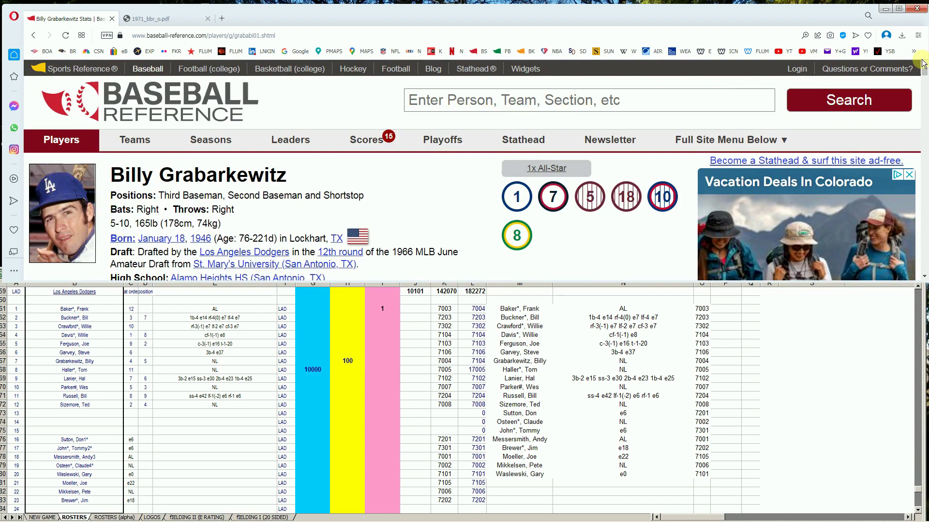
pyautogui.click(728, 106)
pyautogui.write('wes pa')
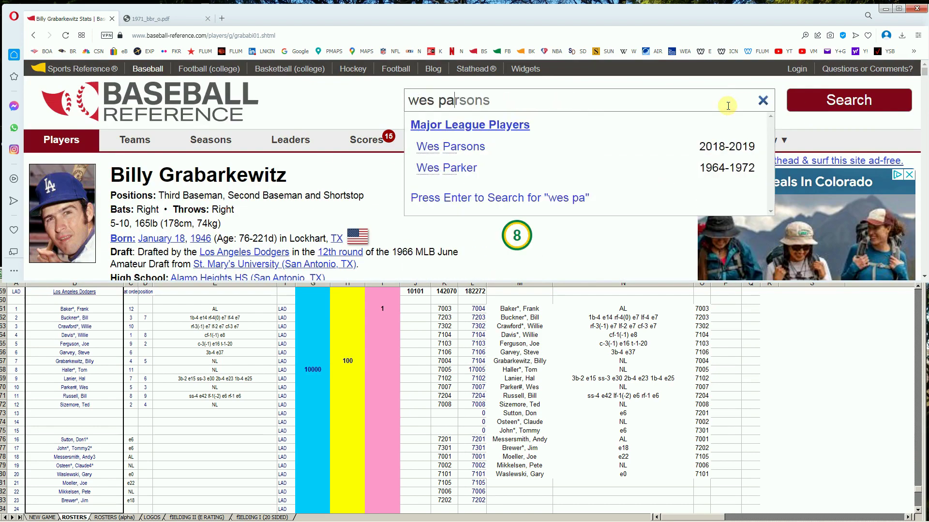
pyautogui.click(472, 168)
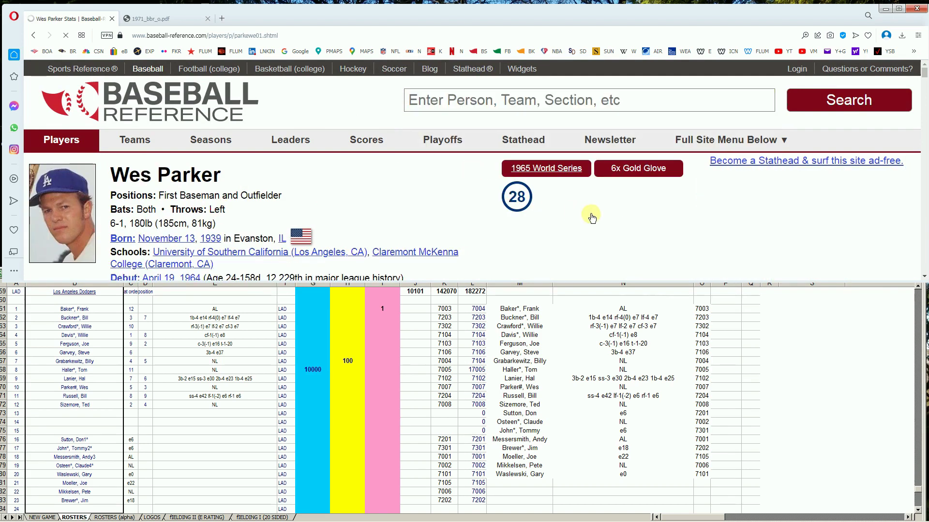
pyautogui.scroll(-2, 590, 214)
pyautogui.scroll(-6, 594, 214)
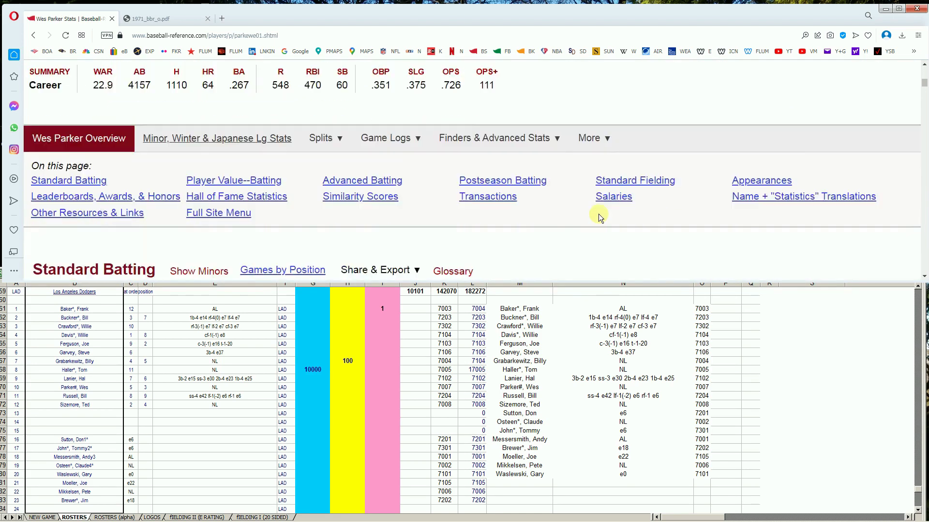
pyautogui.scroll(-3, 599, 217)
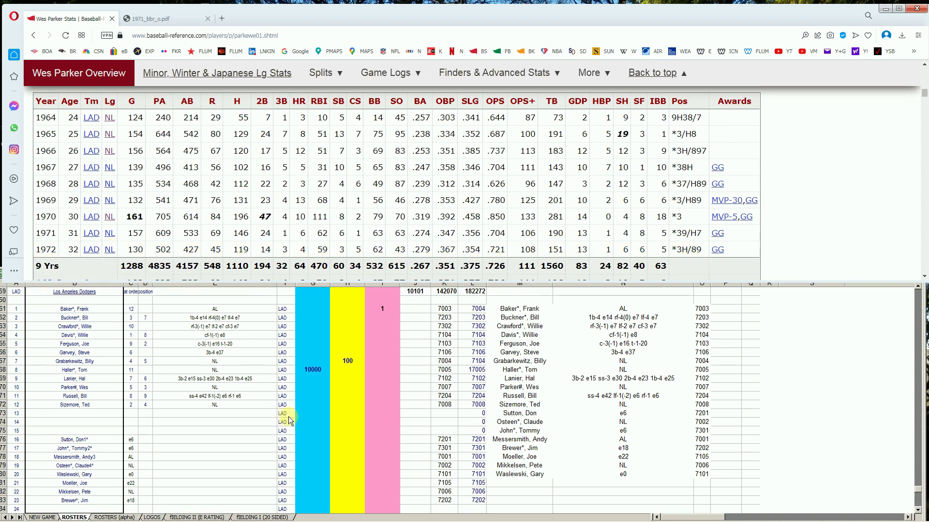
pyautogui.click(301, 389)
pyautogui.click(301, 389)
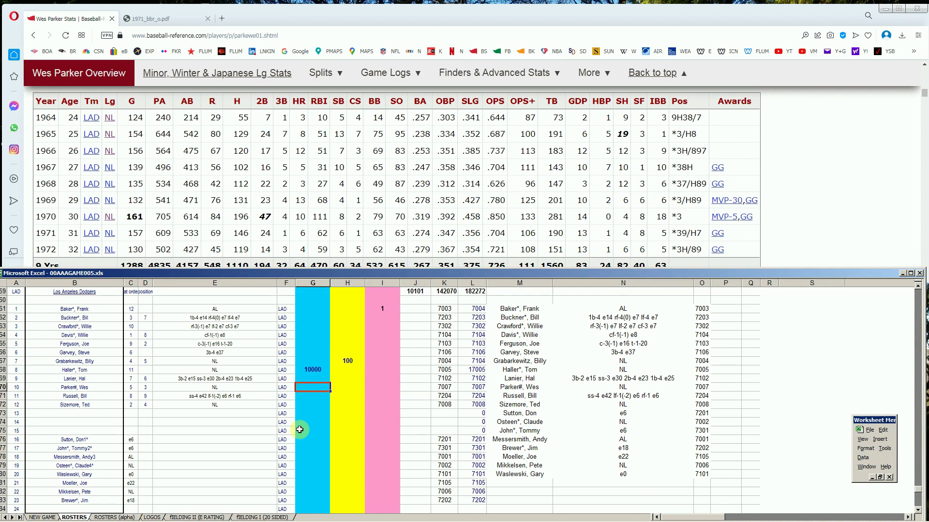
pyautogui.write('10000')
pyautogui.press('Tab')
pyautogui.write('trade')
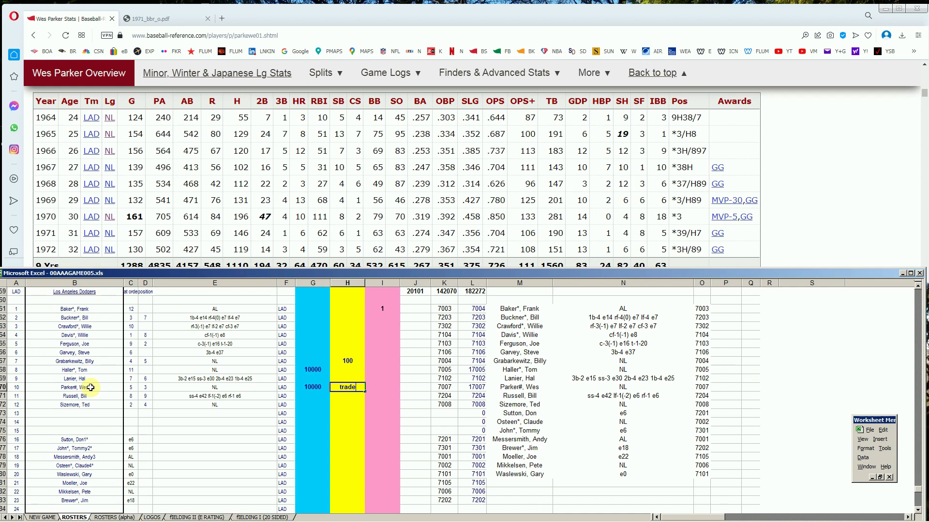
pyautogui.write('!!!!')
pyautogui.press('Return')
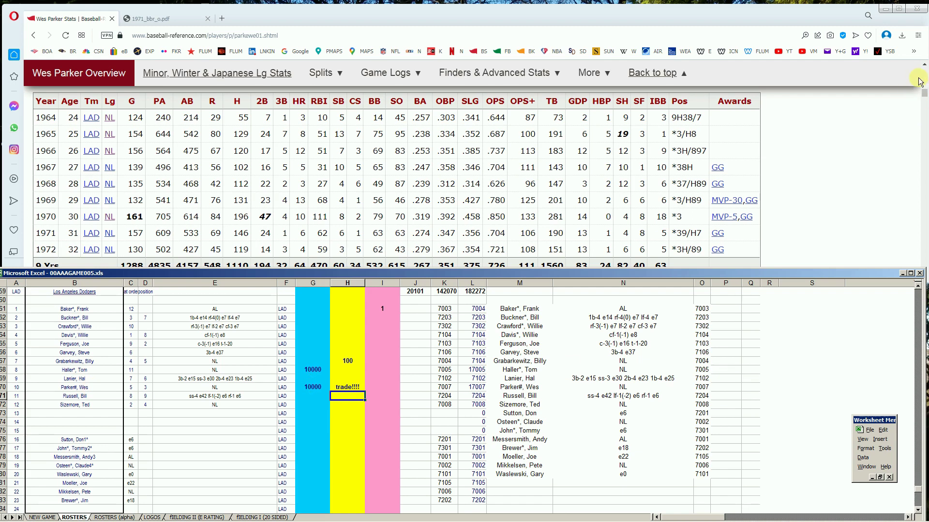
# Search Baseball Reference for sizemore, and examine the yearly Standard Batting table on Ted Sizemore's page.
pyautogui.moveTo(924, 94); pyautogui.dragTo(923, 72)
pyautogui.click(724, 97)
pyautogui.write('s')
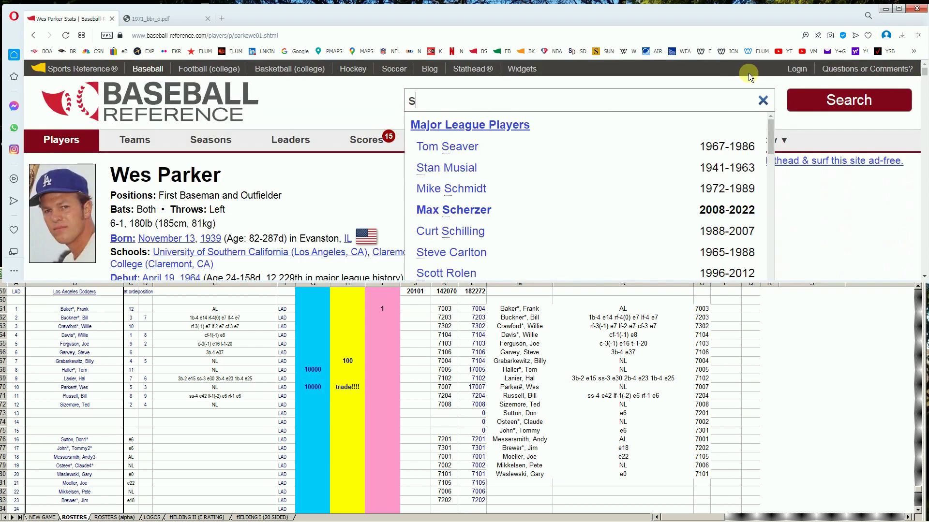
pyautogui.write('izemore')
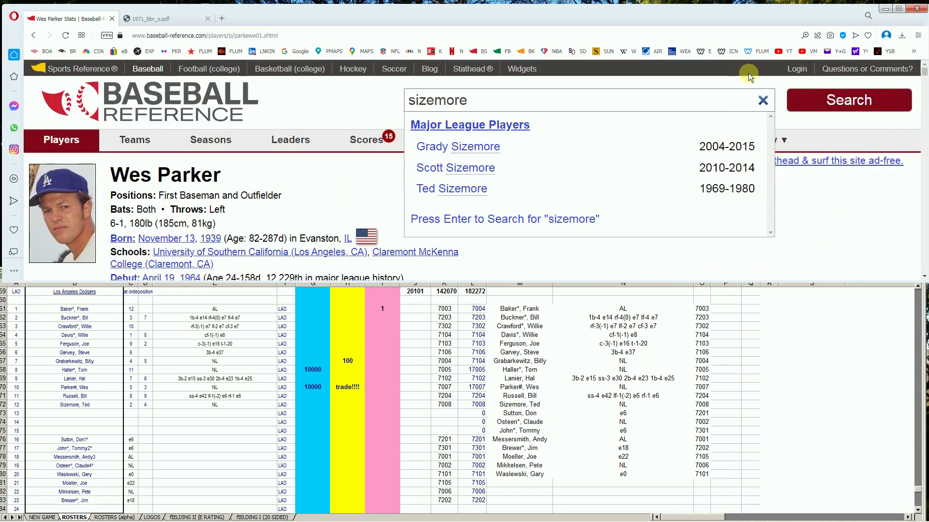
pyautogui.click(472, 191)
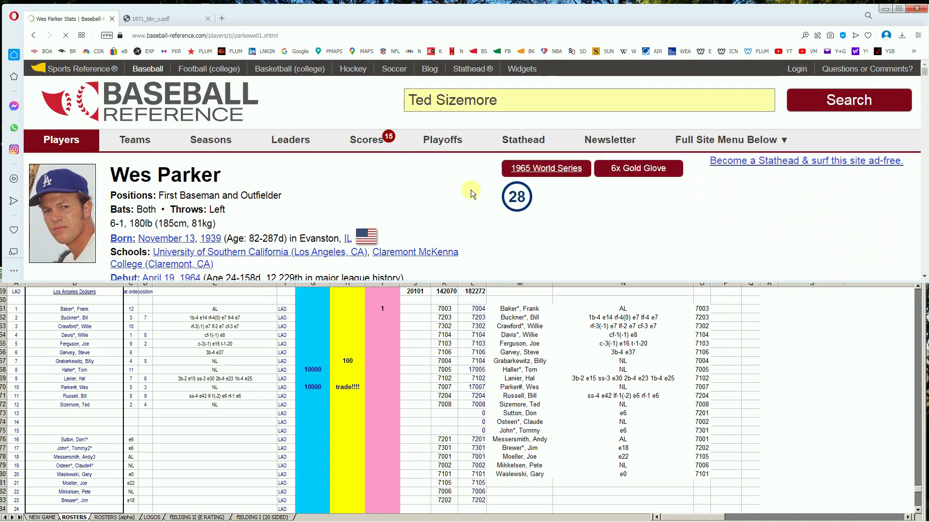
pyautogui.scroll(-10, 692, 198)
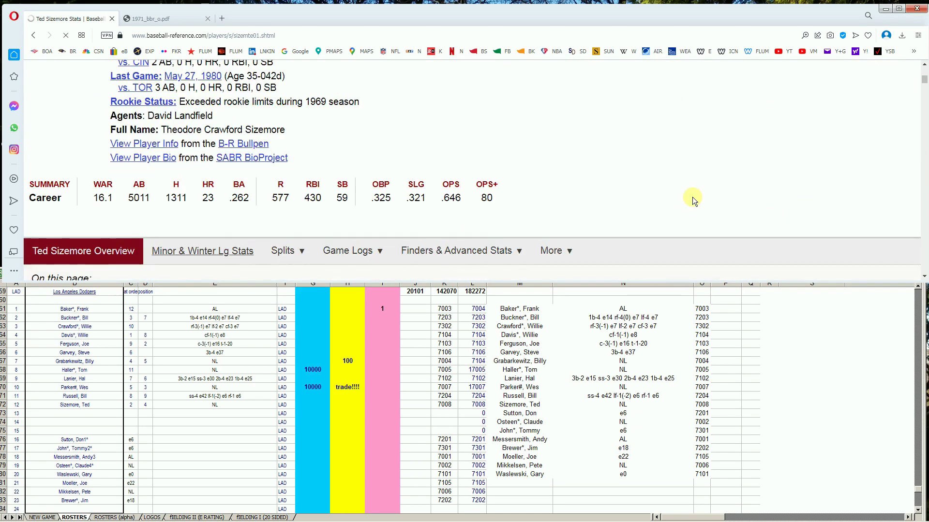
pyautogui.scroll(-4, 693, 196)
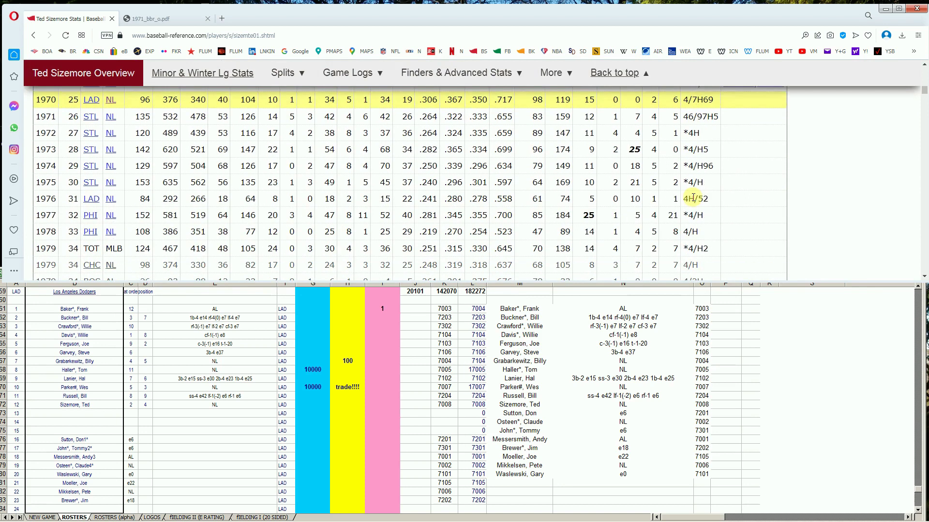
pyautogui.scroll(3, 692, 197)
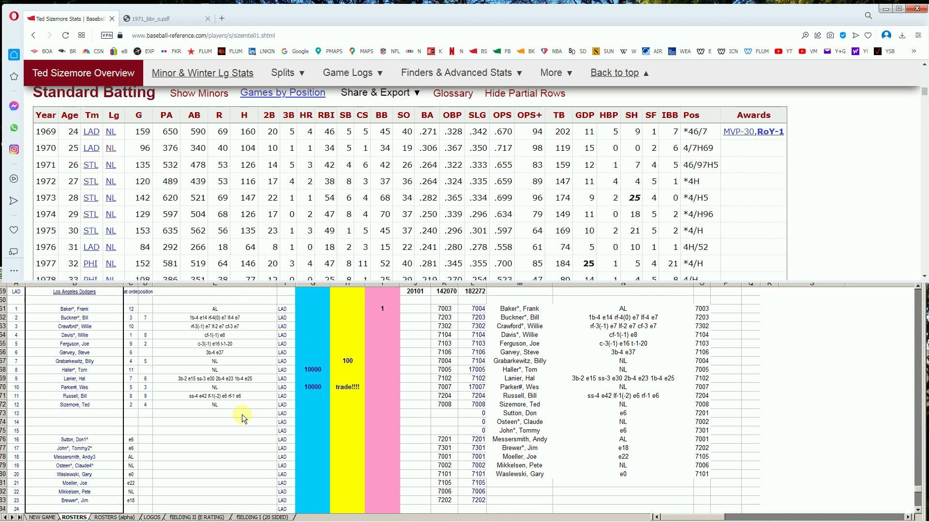
# Enter 10000 in the blue column and trade! in the yellow column of Ted Sizemore's row.
pyautogui.click(300, 396)
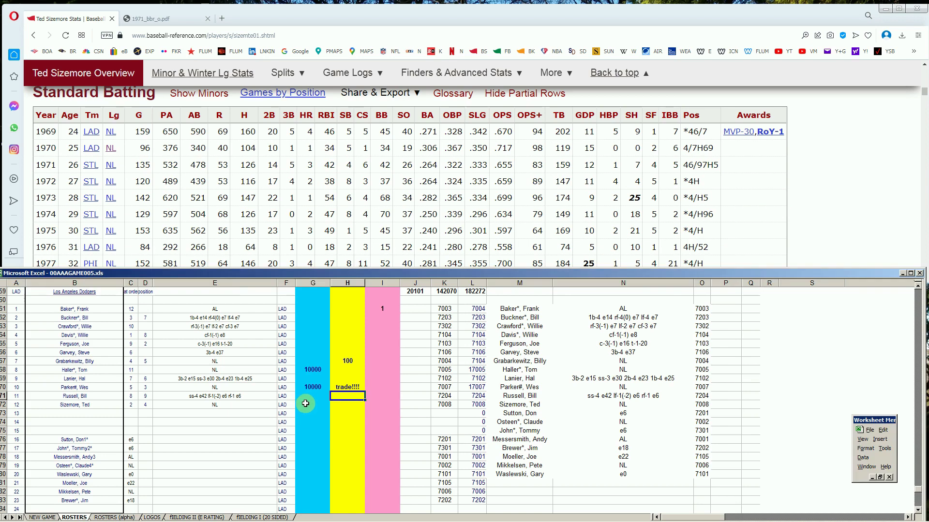
pyautogui.click(306, 408)
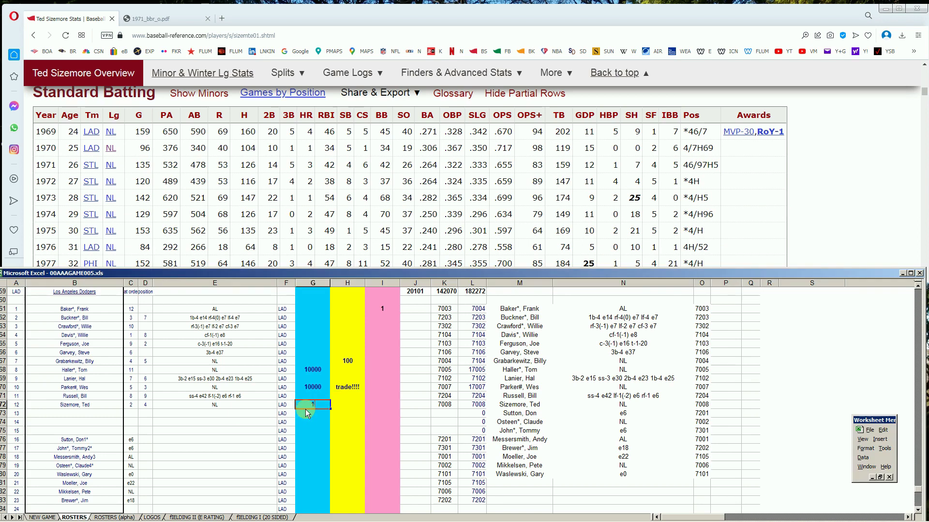
pyautogui.press('Tab')
pyautogui.write('trade')
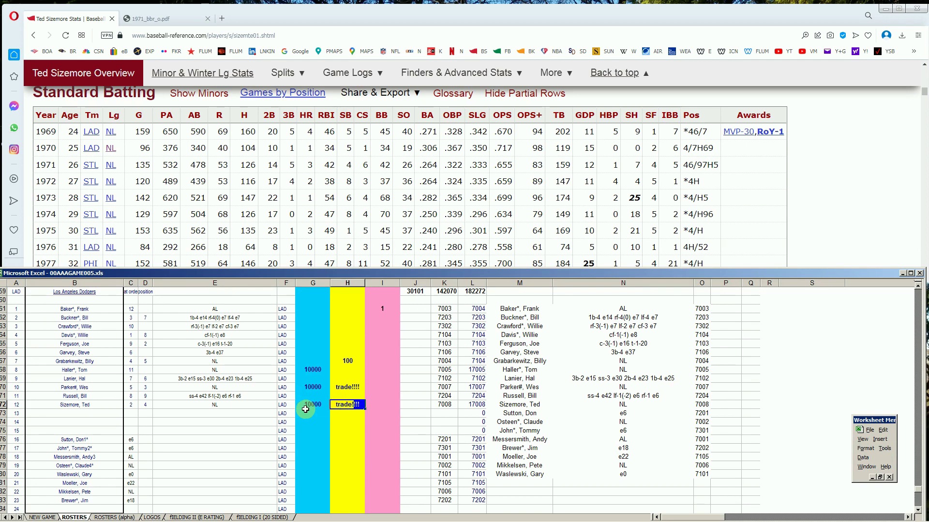
pyautogui.write('!')
pyautogui.press('Delete')
pyautogui.press('Return')
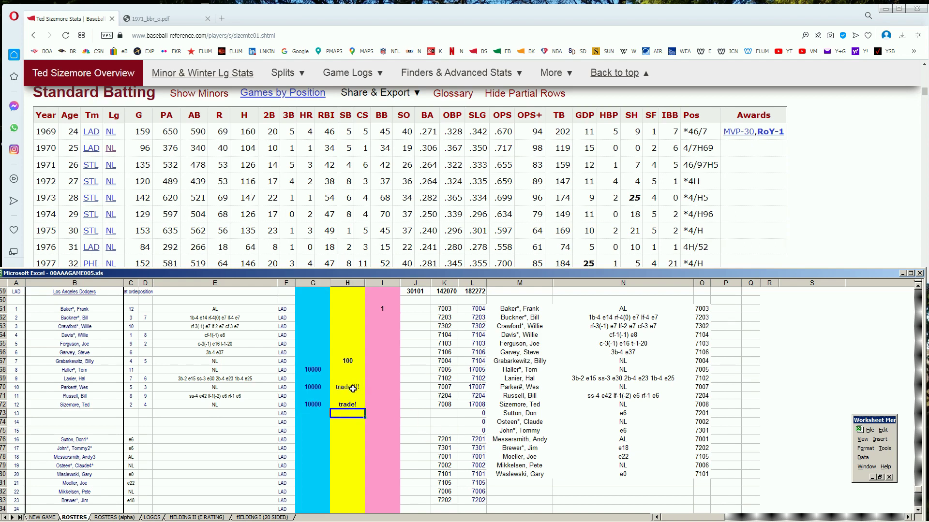
pyautogui.click(349, 407)
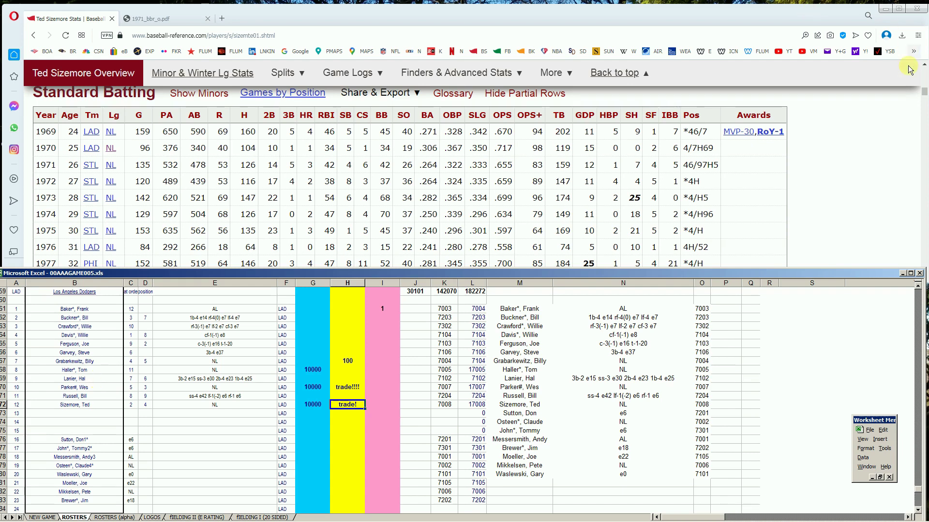
# Search Baseball Reference for messe, and examine the yearly pitching table on Andy Messersmith's page.
pyautogui.moveTo(924, 92); pyautogui.dragTo(924, 55)
pyautogui.click(718, 99)
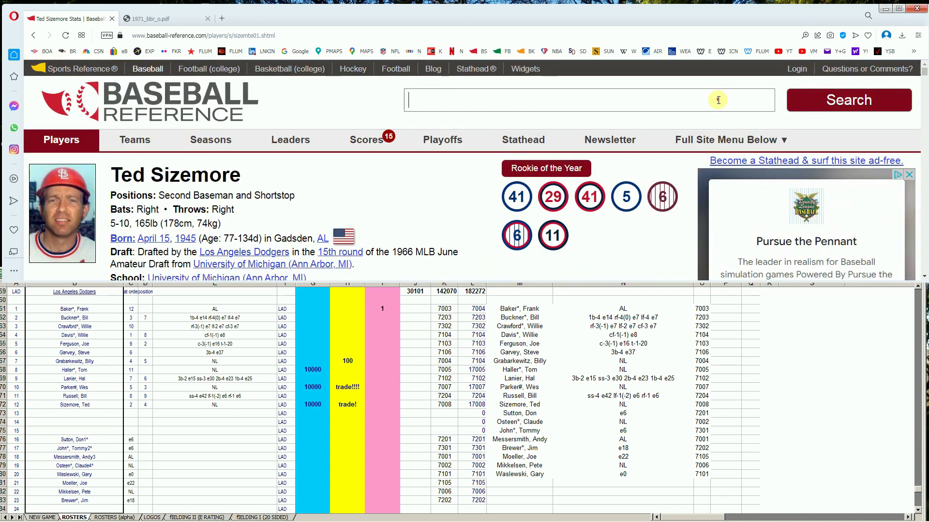
pyautogui.write('messe')
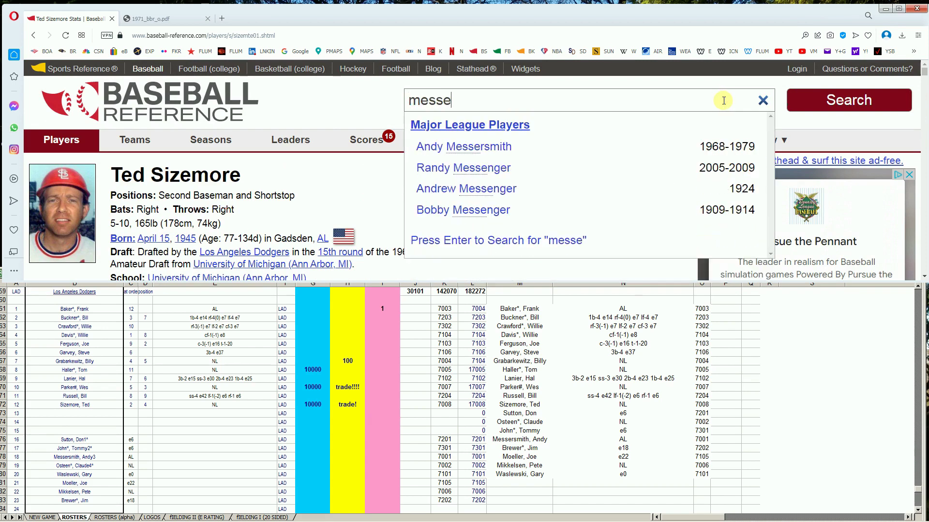
pyautogui.click(505, 147)
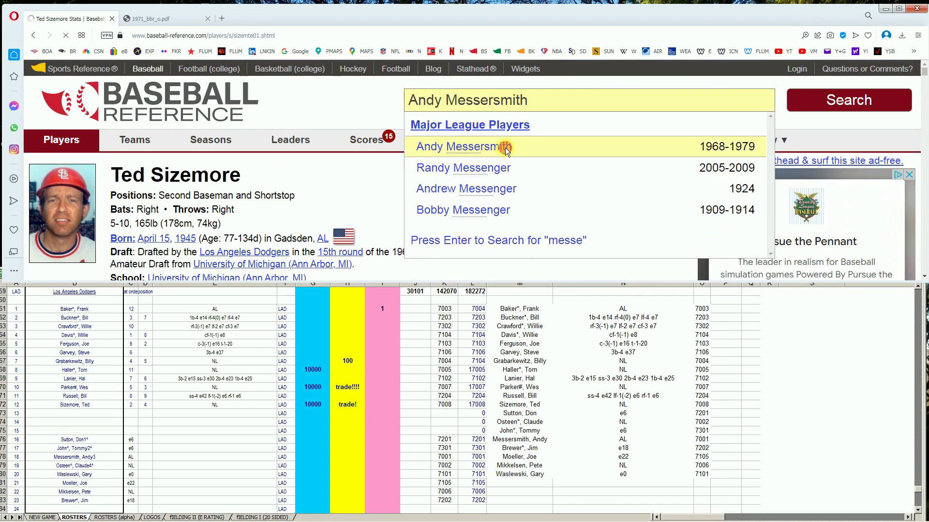
pyautogui.scroll(-7, 519, 169)
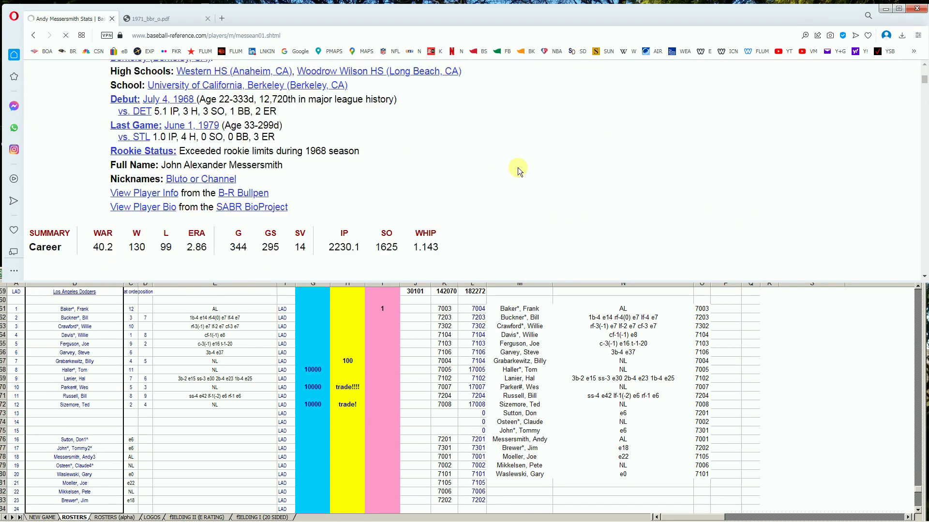
pyautogui.scroll(-6, 517, 168)
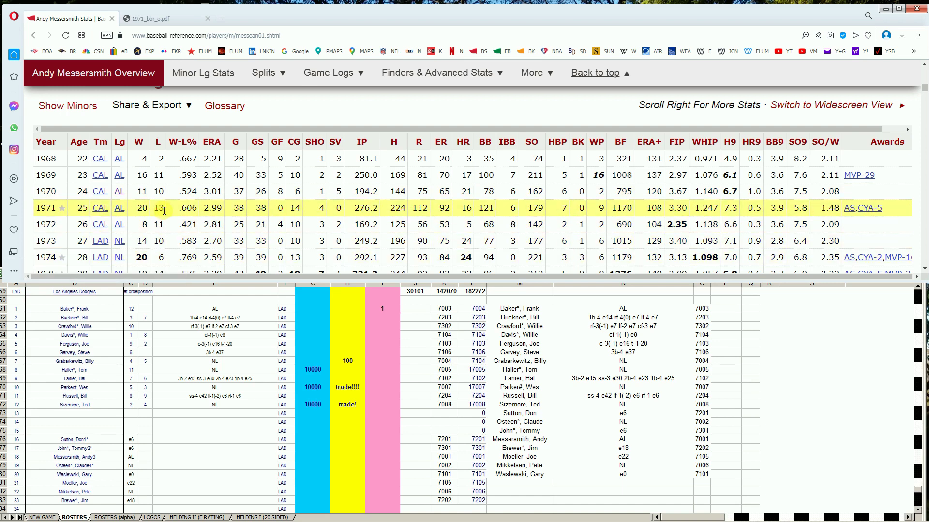
# Enter 10000 in the blue column of Andy Messersmith's row in the Dodgers roster sheet.
pyautogui.click(303, 457)
pyautogui.write('10000')
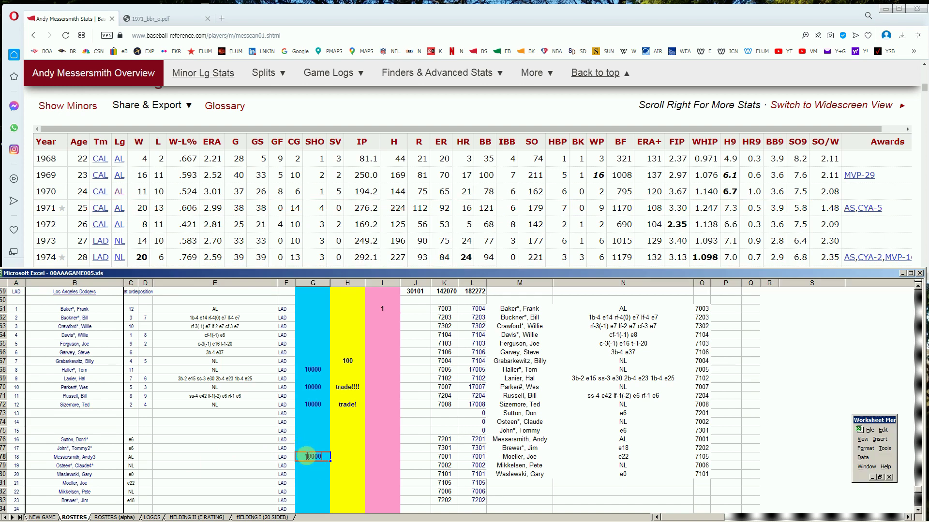
pyautogui.click(312, 439)
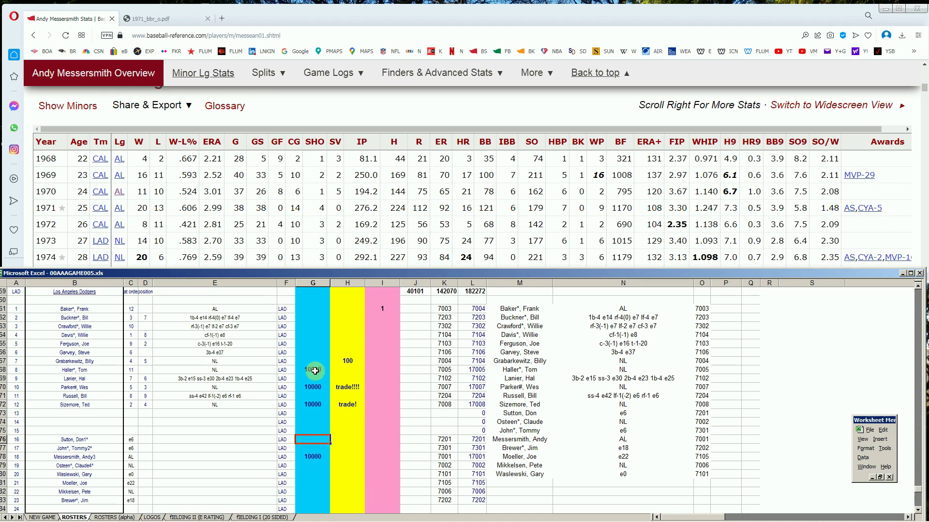
pyautogui.click(312, 457)
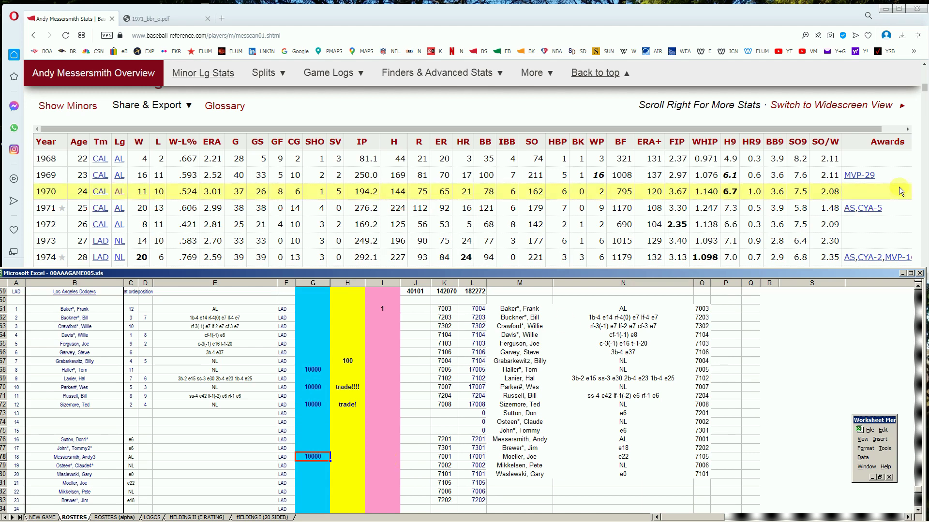
# Search Baseball Reference for osteen, and examine the yearly Standard Pitching table on Claude Osteen's page.
pyautogui.click(922, 77)
pyautogui.click(720, 91)
pyautogui.write('osteen')
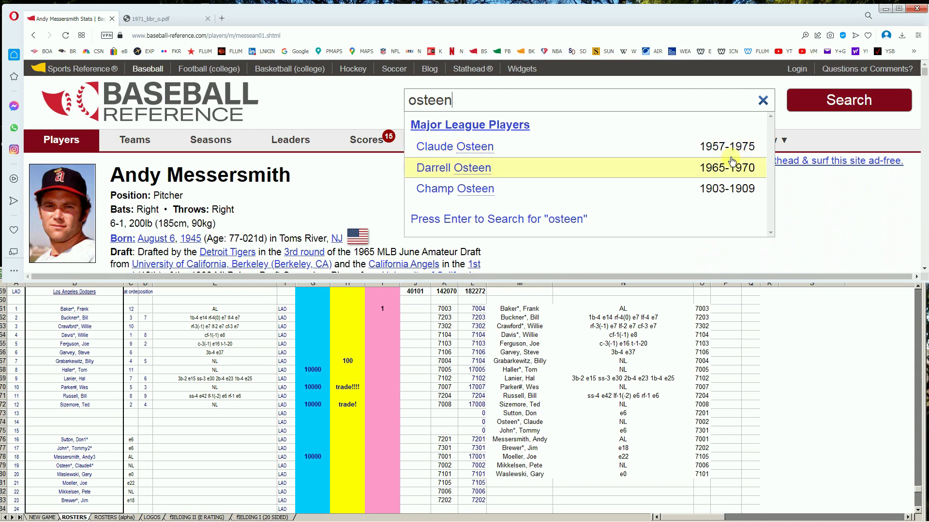
pyautogui.click(464, 149)
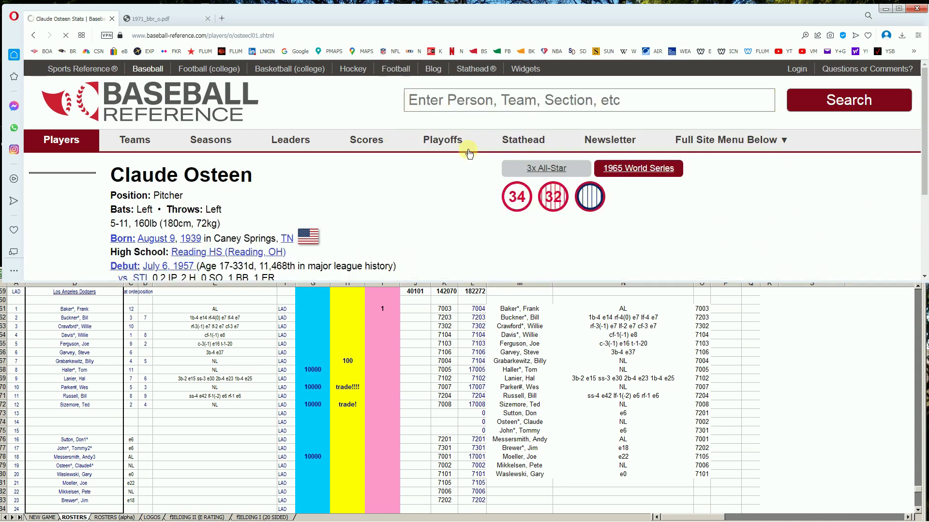
pyautogui.scroll(-5, 603, 203)
pyautogui.scroll(-6, 603, 204)
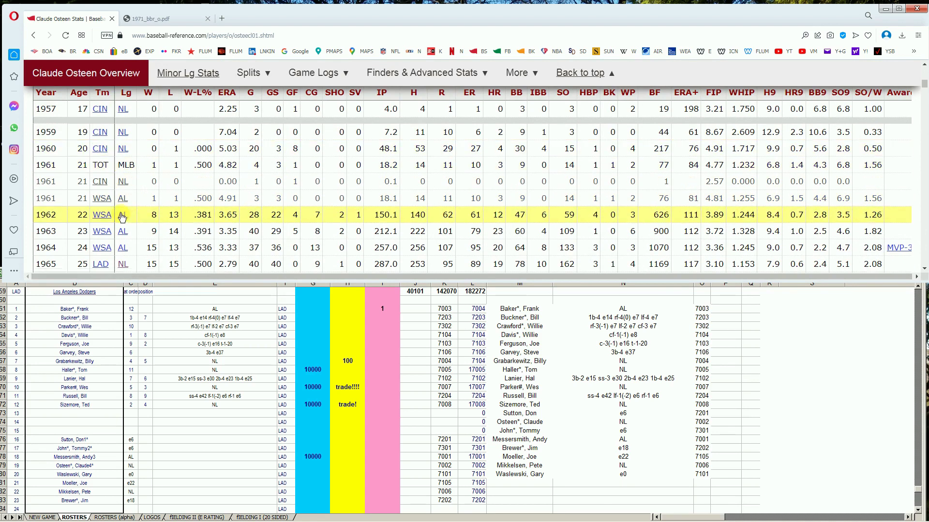
pyautogui.scroll(-2, 123, 210)
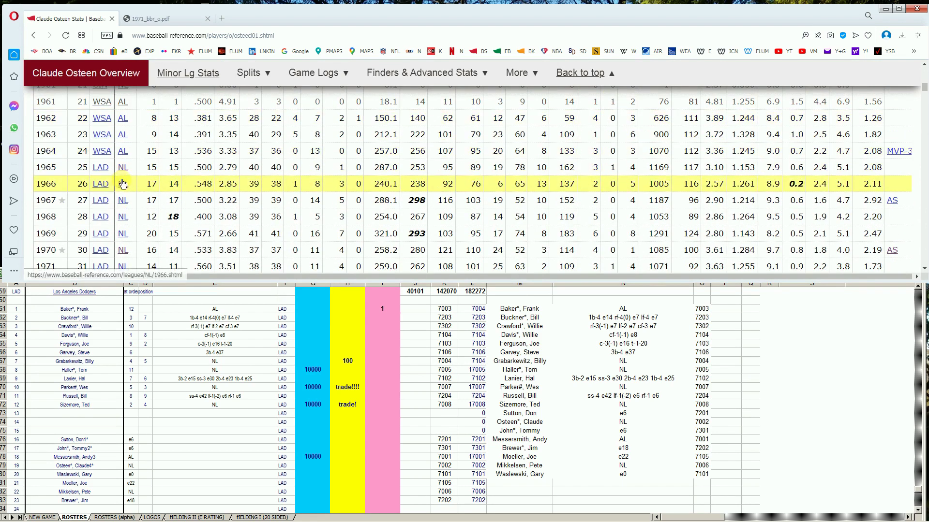
pyautogui.scroll(-4, 122, 183)
pyautogui.scroll(2, 149, 142)
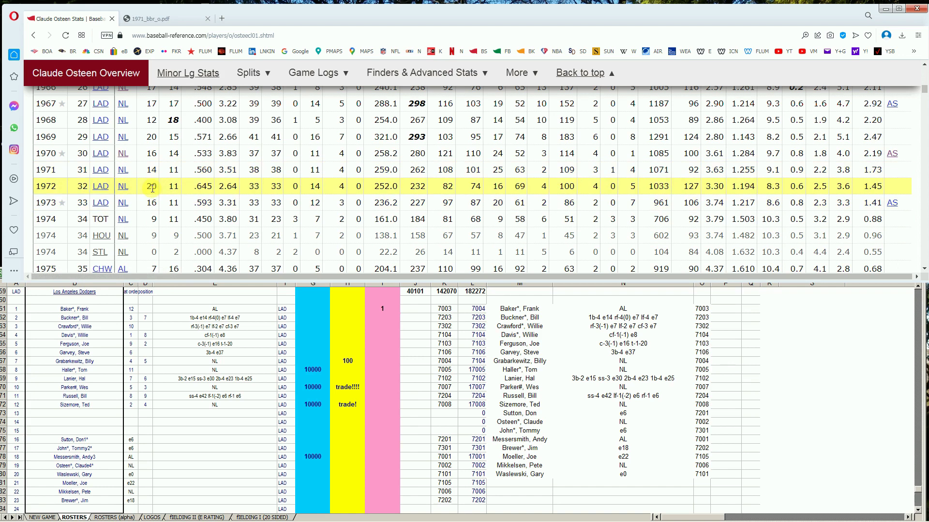
pyautogui.moveTo(229, 189)
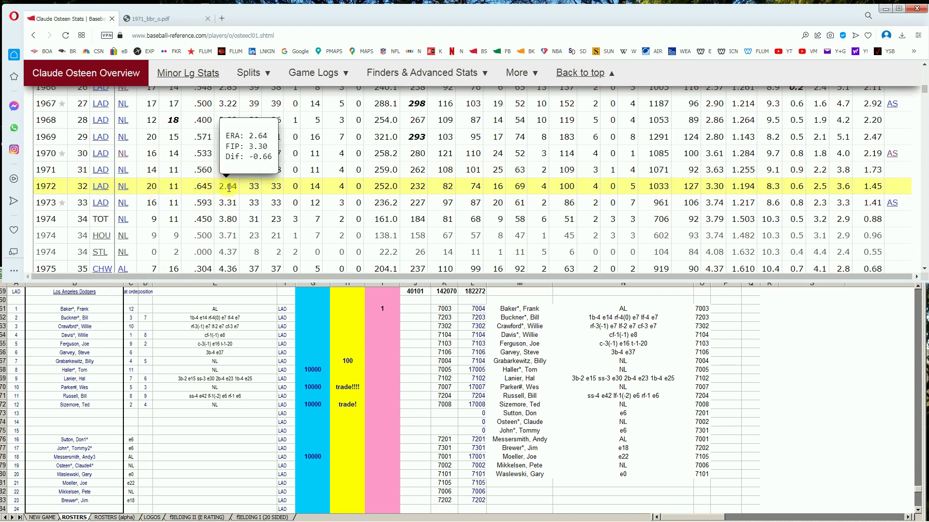
# Enter 10000 in the blue column and trade! in the yellow column of Claude Osteen's row.
pyautogui.click(306, 468)
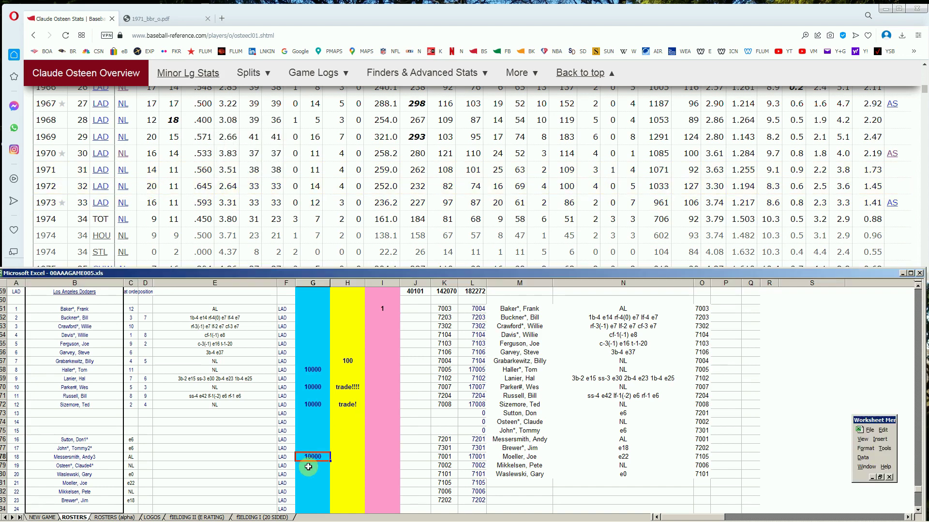
pyautogui.write('10000')
pyautogui.press('Tab')
pyautogui.write('trade')
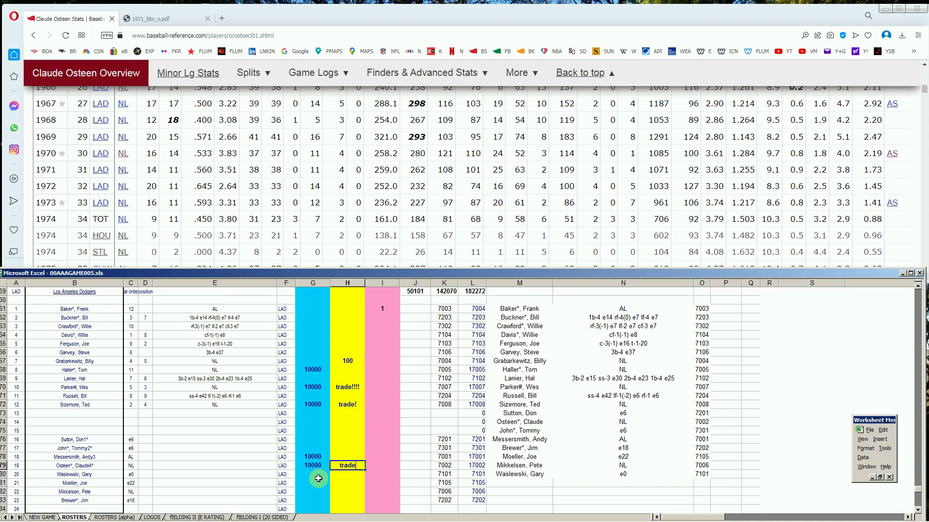
pyautogui.write('!!!')
pyautogui.press('BackSpace')
pyautogui.press('BackSpace')
pyautogui.press('BackSpace')
pyautogui.press('Return')
# Search Baseball Reference for mikke, and examine the yearly Standard Pitching table on Pete Mikkelsen's page.
pyautogui.moveTo(924, 91); pyautogui.dragTo(924, 68)
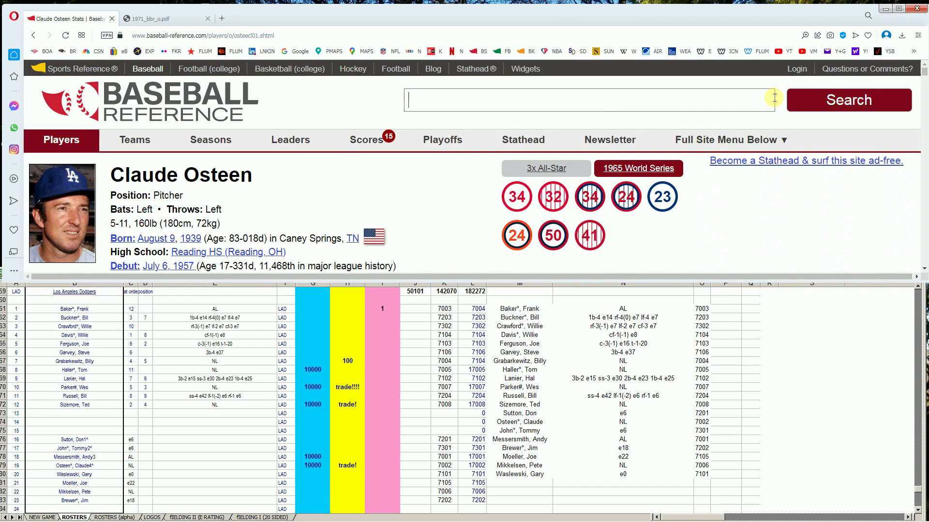
pyautogui.write('mikke')
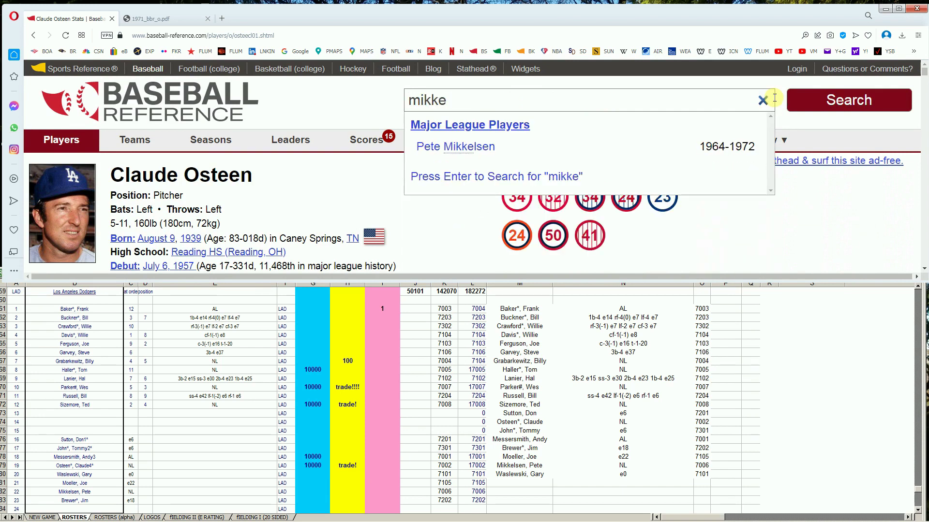
pyautogui.click(478, 145)
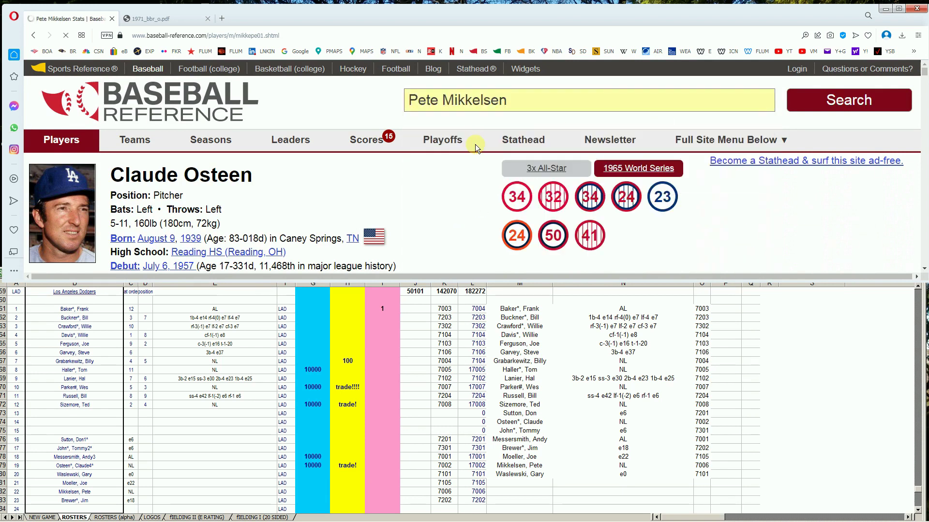
pyautogui.scroll(-6, 457, 179)
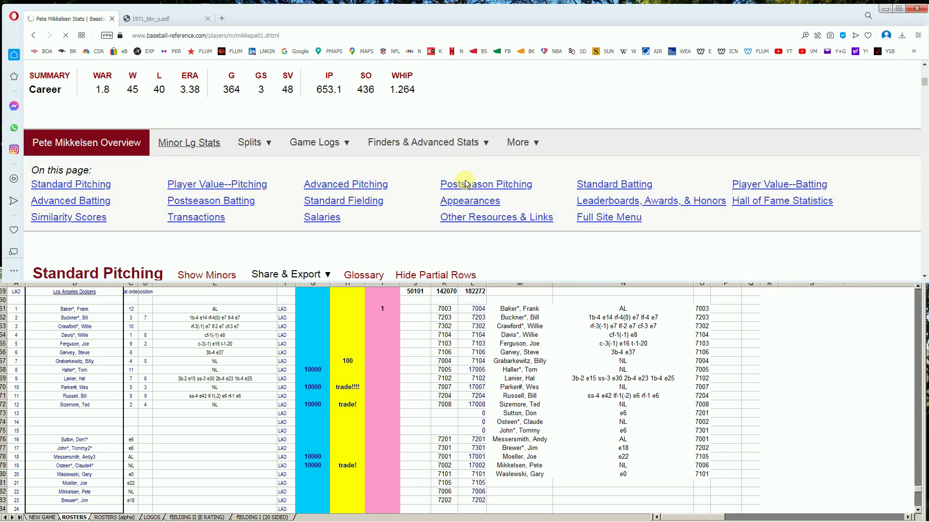
pyautogui.scroll(-6, 465, 182)
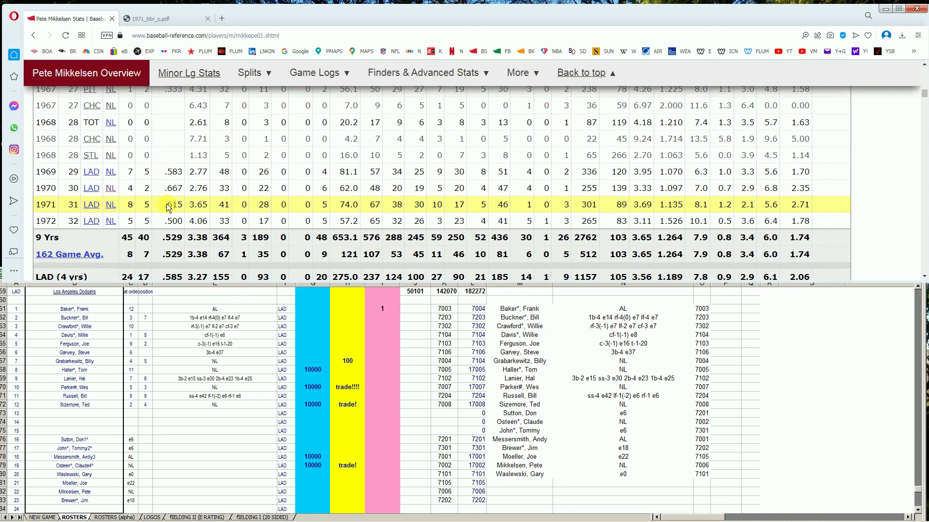
pyautogui.moveTo(187, 222)
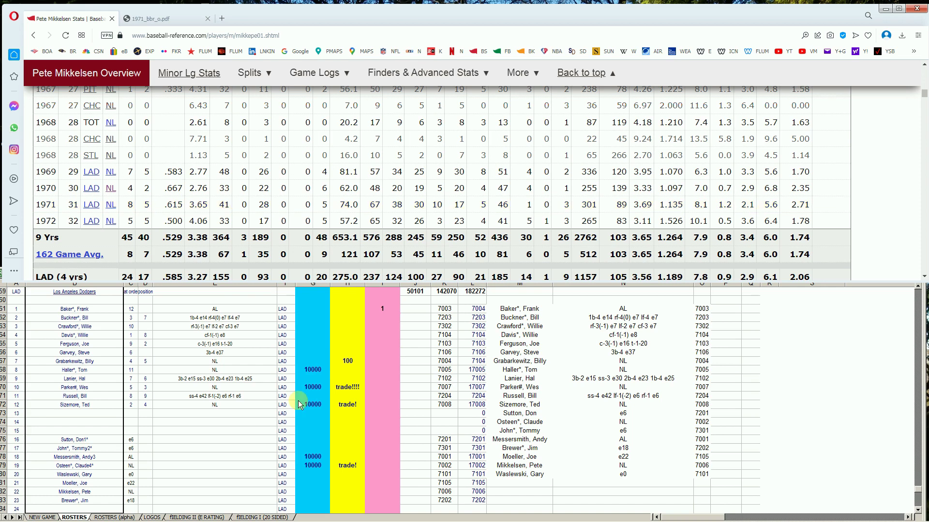
# Enter 10000 in the blue column of Pete Mikkelsen's row in the Dodgers roster sheet.
pyautogui.click(306, 476)
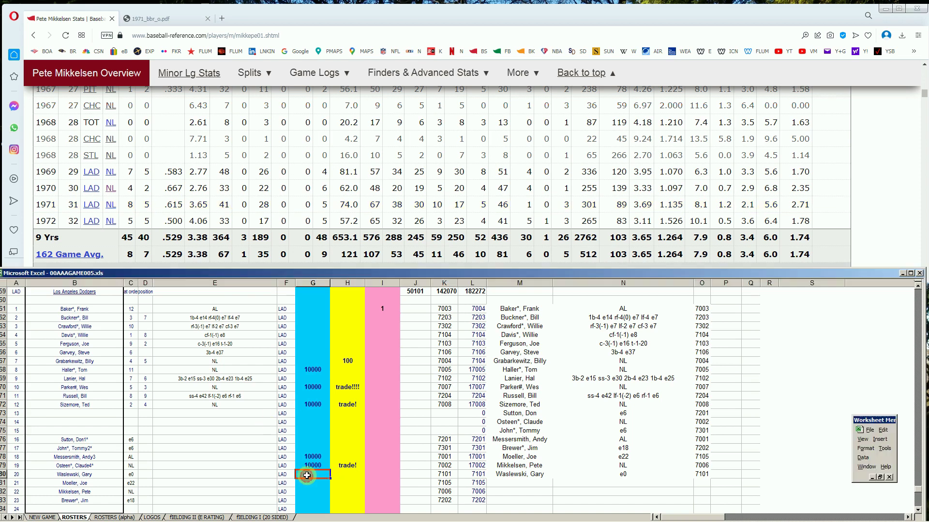
pyautogui.press('Down')
pyautogui.press('Down')
pyautogui.write('10000')
pyautogui.press('Return')
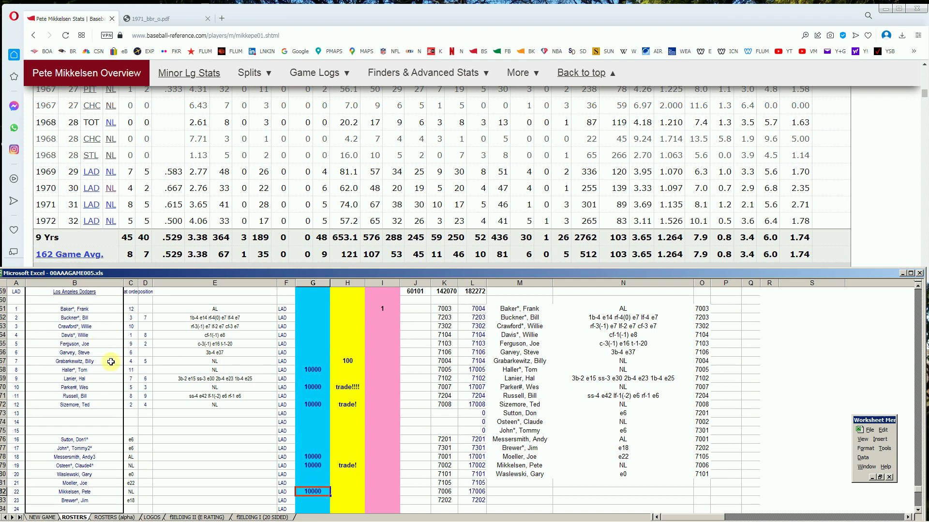
pyautogui.click(318, 407)
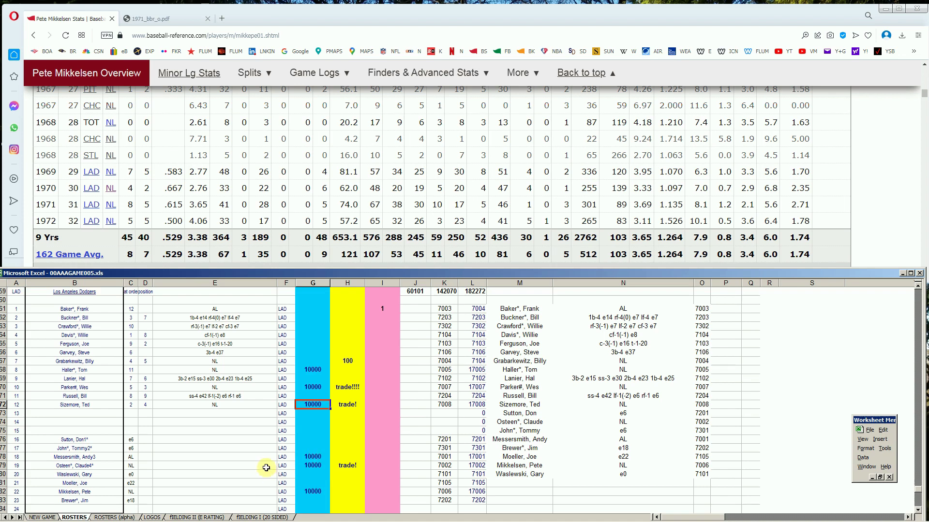
pyautogui.click(315, 448)
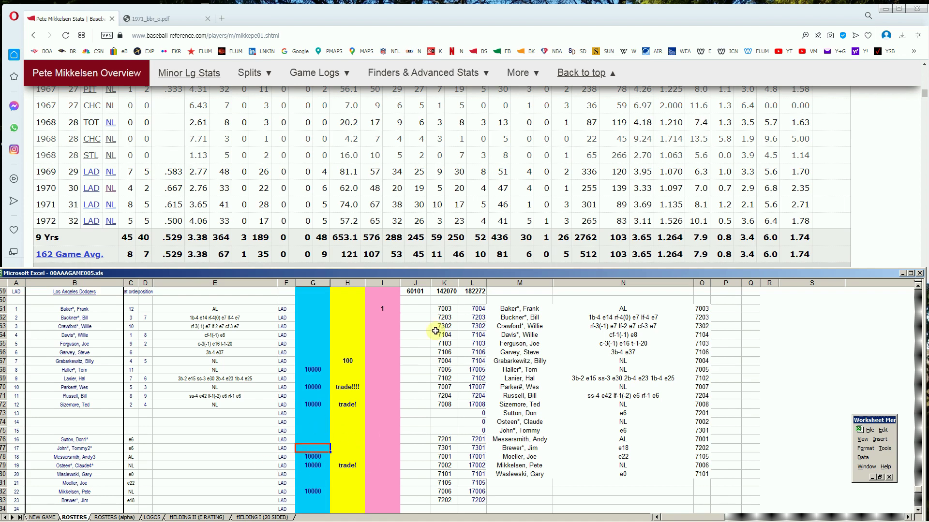